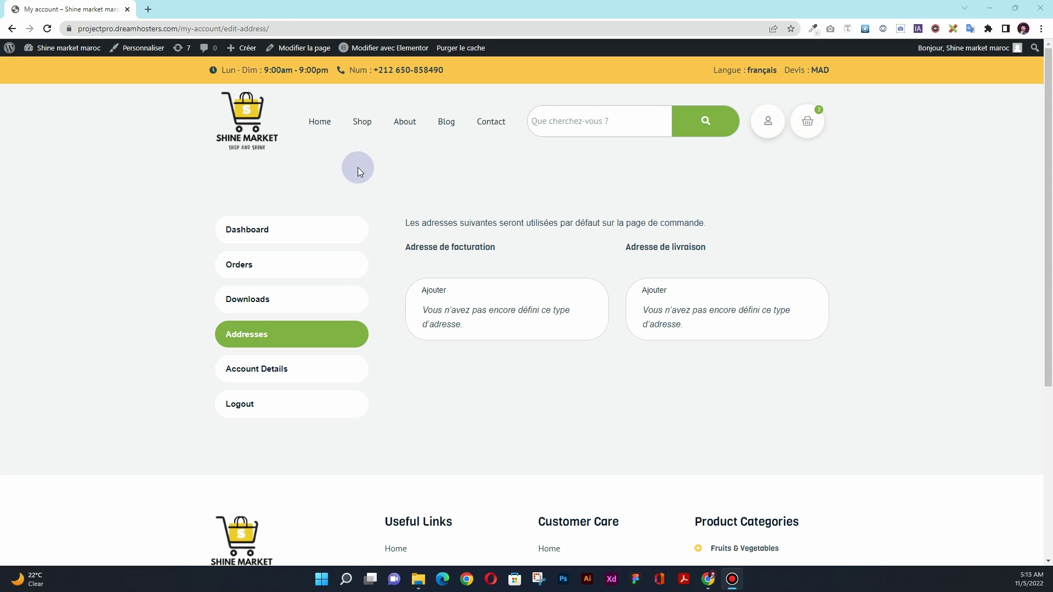
# Step: Browse the Shine Market My account tabs, starting with the account details section
pyautogui.click(289, 376)
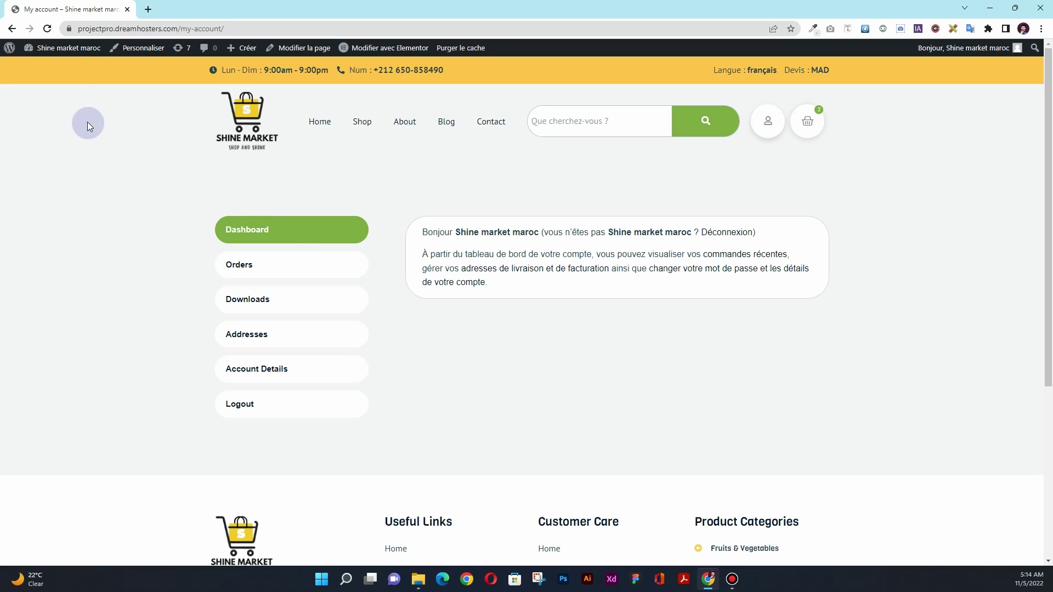
# Step: Go to the WordPress dashboard and open the list of all pages
pyautogui.click(64, 68)
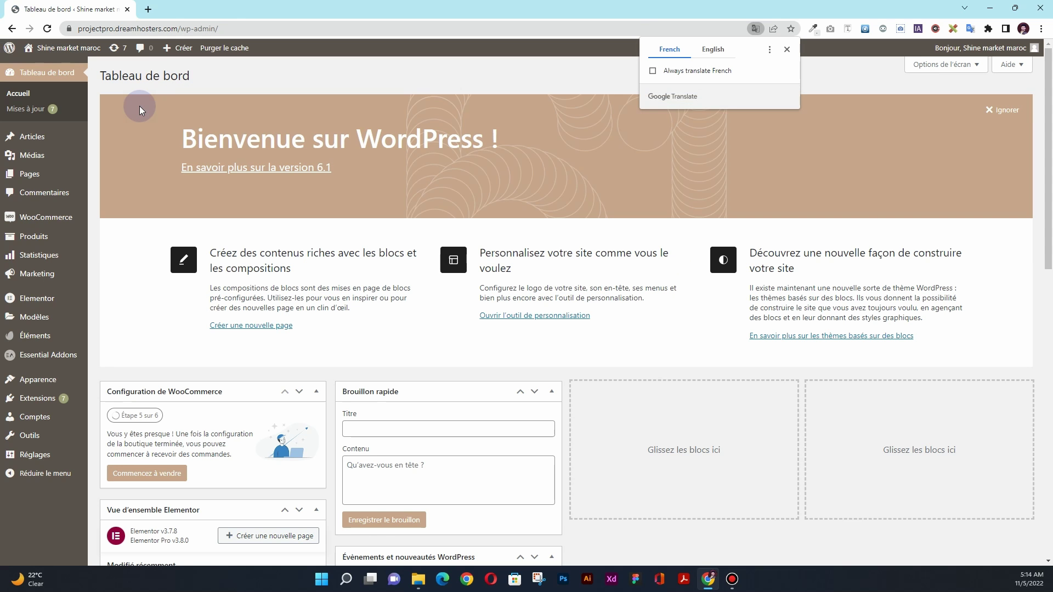
pyautogui.moveTo(29, 177)
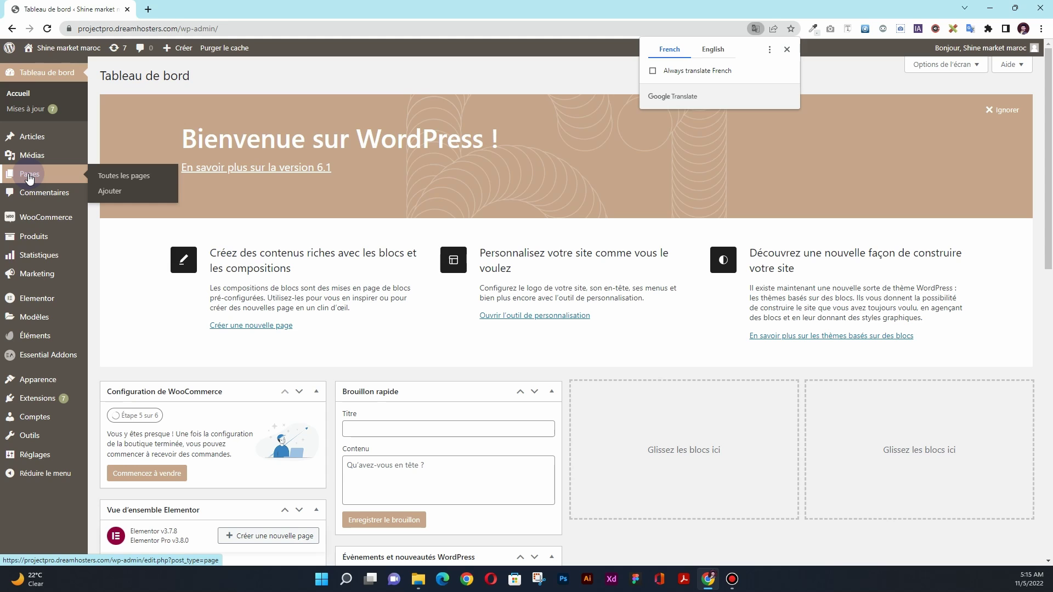
pyautogui.click(29, 178)
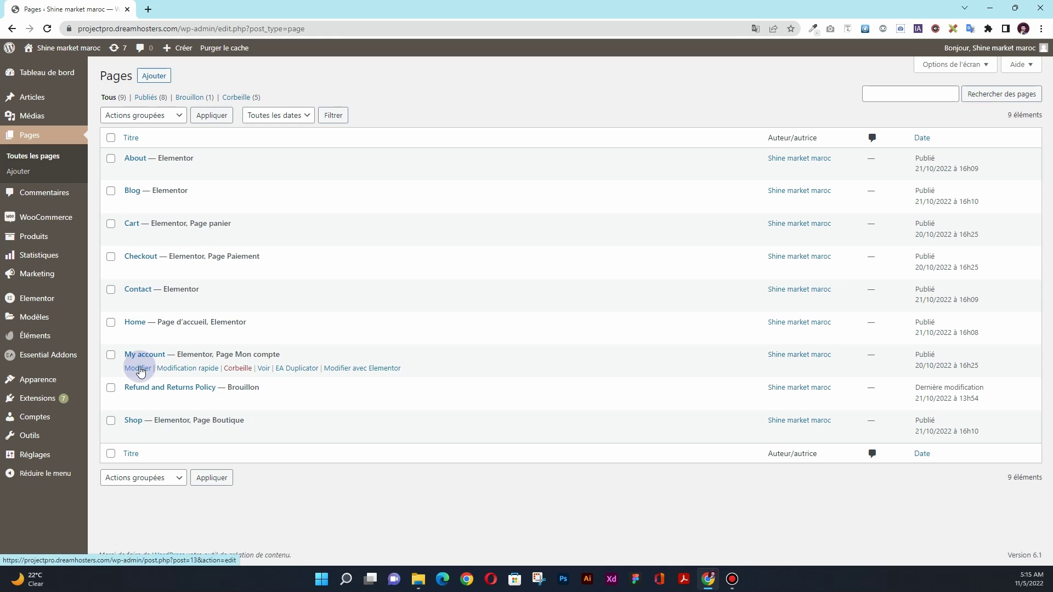
# Step: Edit the My account page and open it in Elementor
pyautogui.click(137, 369)
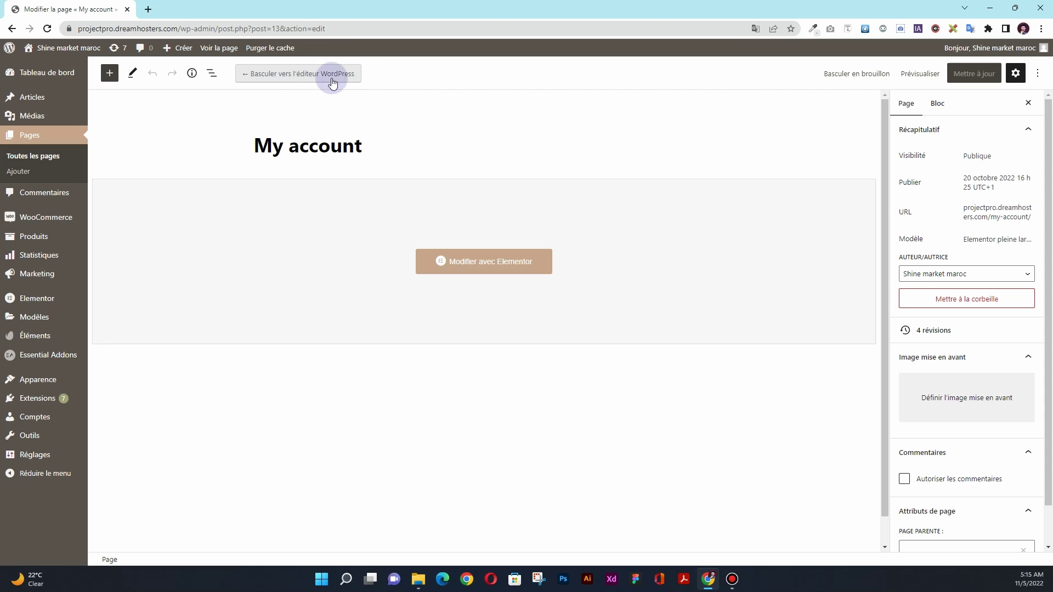
pyautogui.click(473, 271)
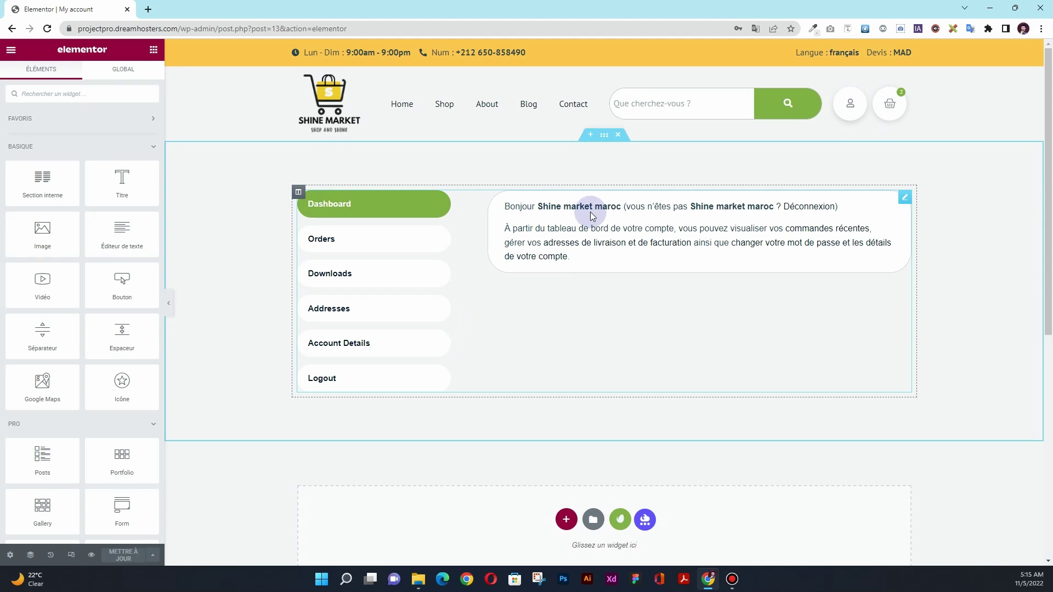
# Step: Delete the old My Account widget and keep the Elementor pleine largeur page template
pyautogui.rightClick(902, 198)
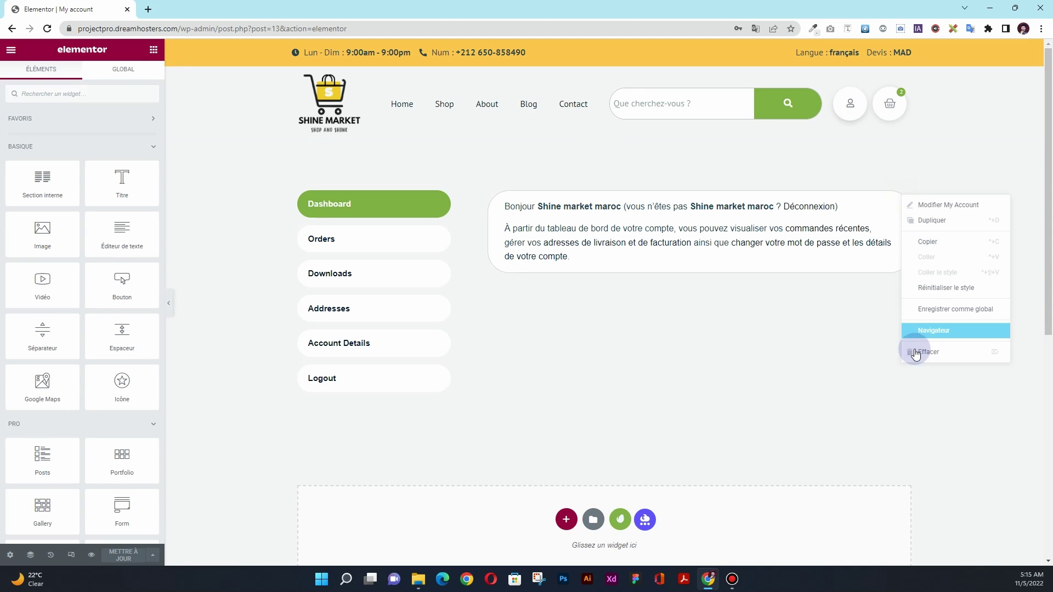
pyautogui.click(924, 355)
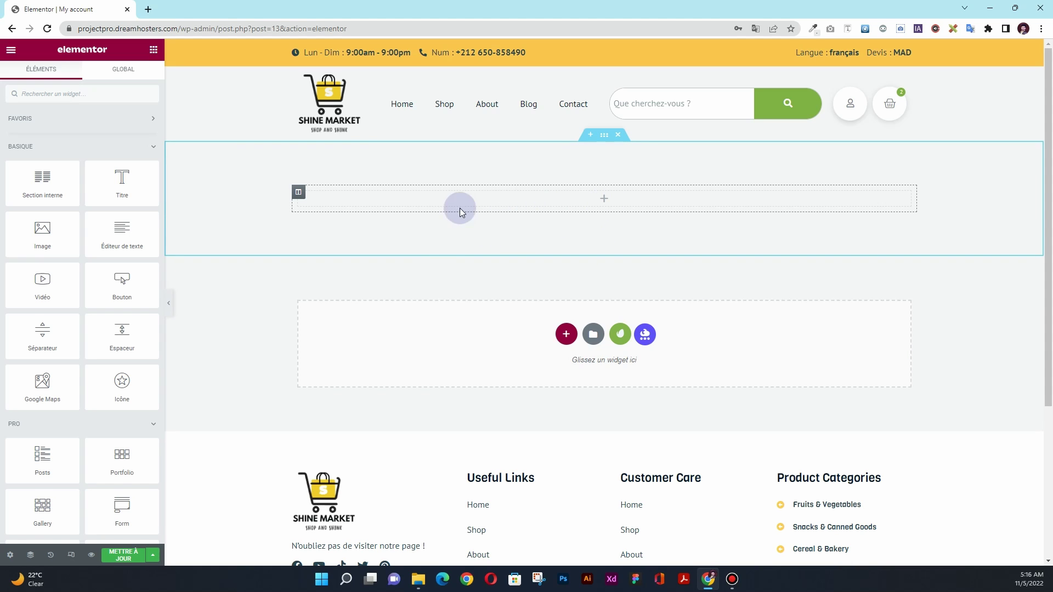
pyautogui.click(9, 556)
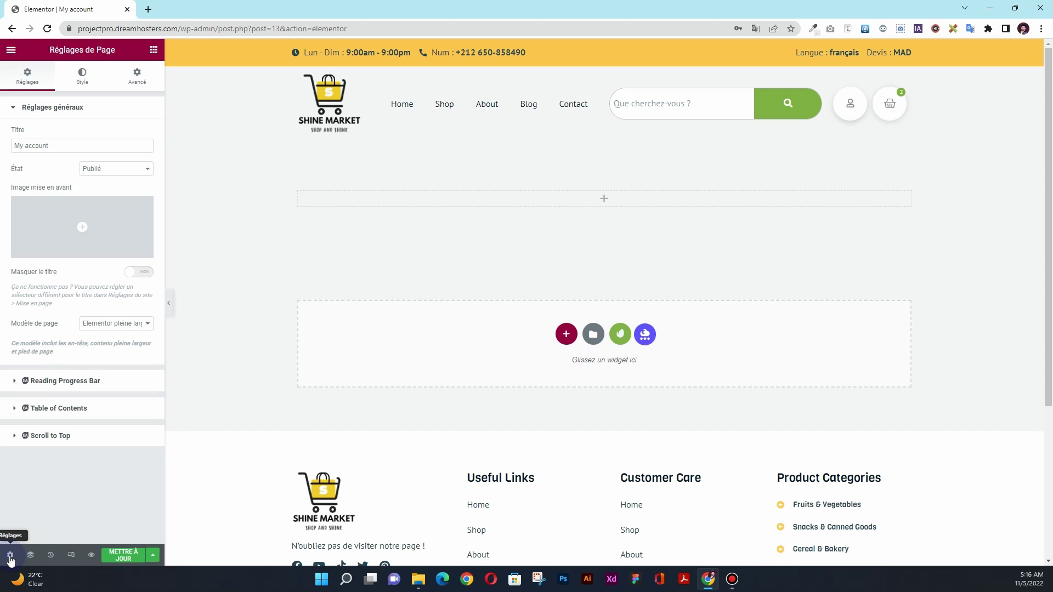
pyautogui.click(115, 324)
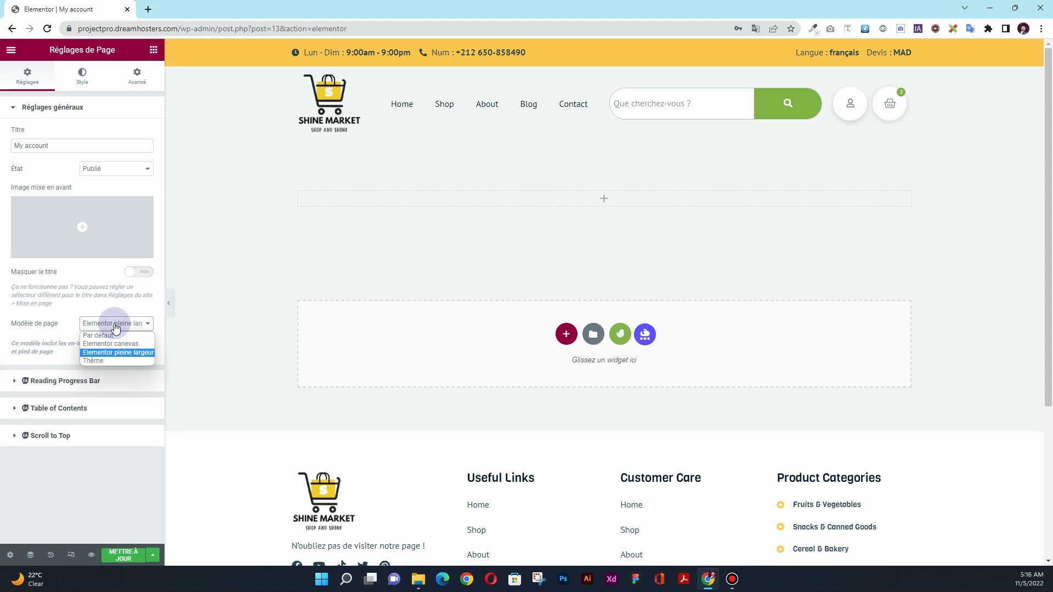
pyautogui.click(108, 352)
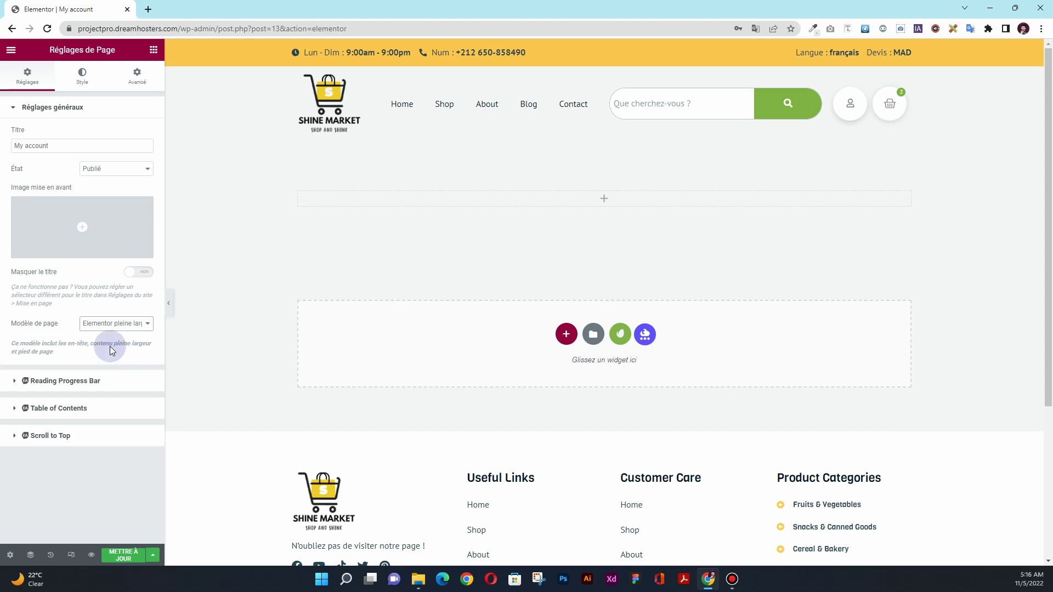
# Step: Drop a test Text Editor widget into the empty section, then delete it
pyautogui.click(153, 52)
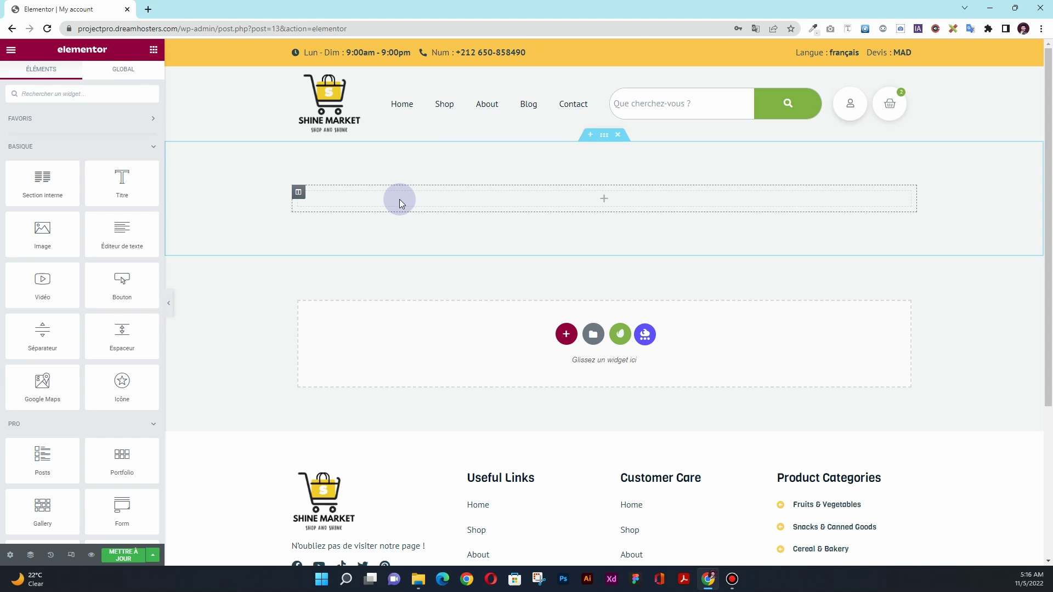
pyautogui.moveTo(122, 233); pyautogui.dragTo(429, 199)
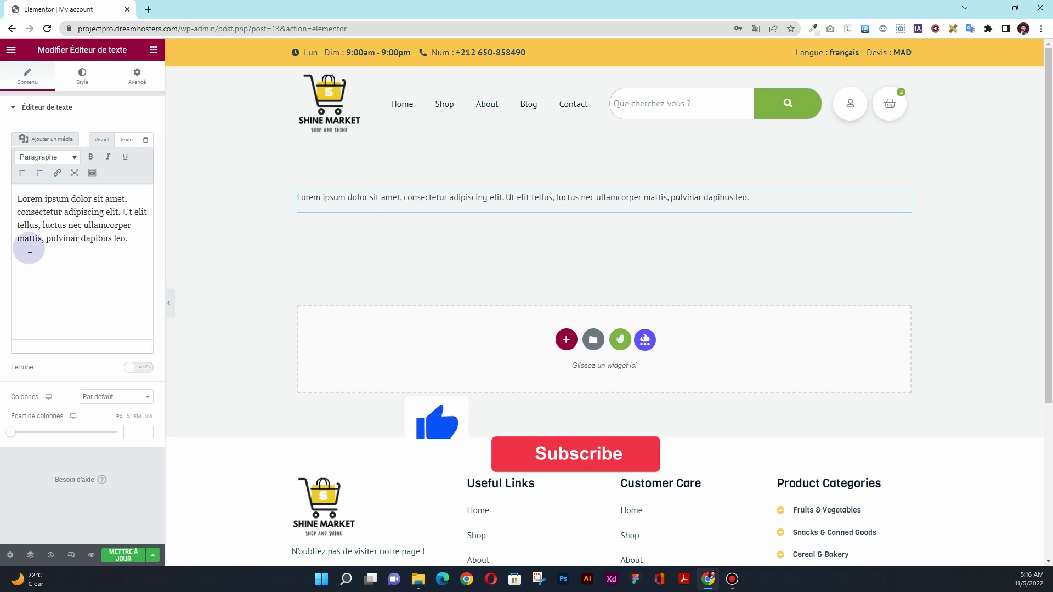
pyautogui.click(140, 235)
pyautogui.moveTo(140, 235); pyautogui.dragTo(26, 199)
pyautogui.rightClick(375, 199)
pyautogui.click(409, 351)
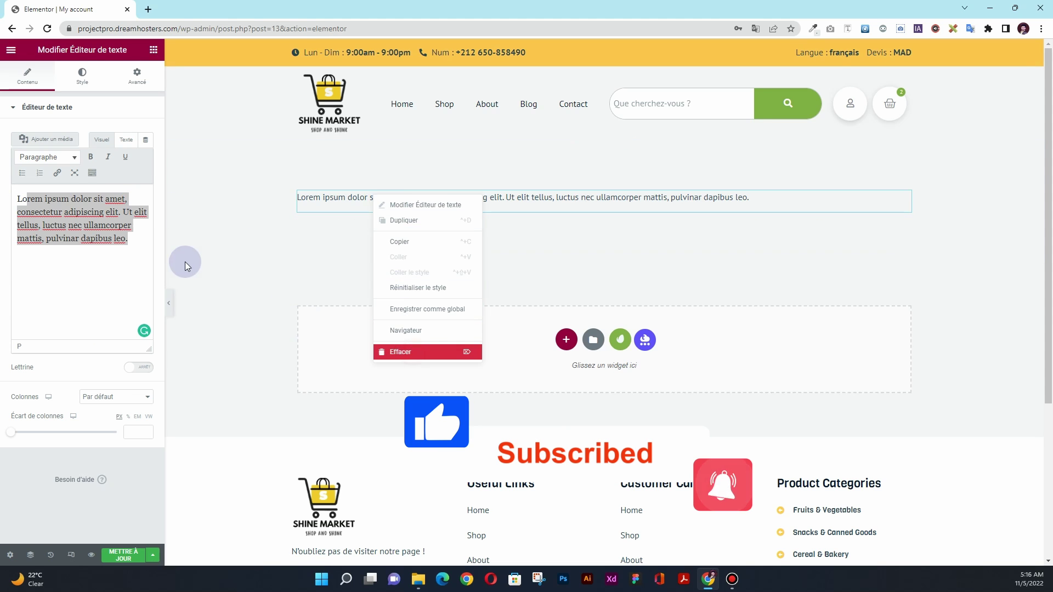
# Step: Search widgets for 'accoun' and place My Account in the empty section
pyautogui.click(59, 99)
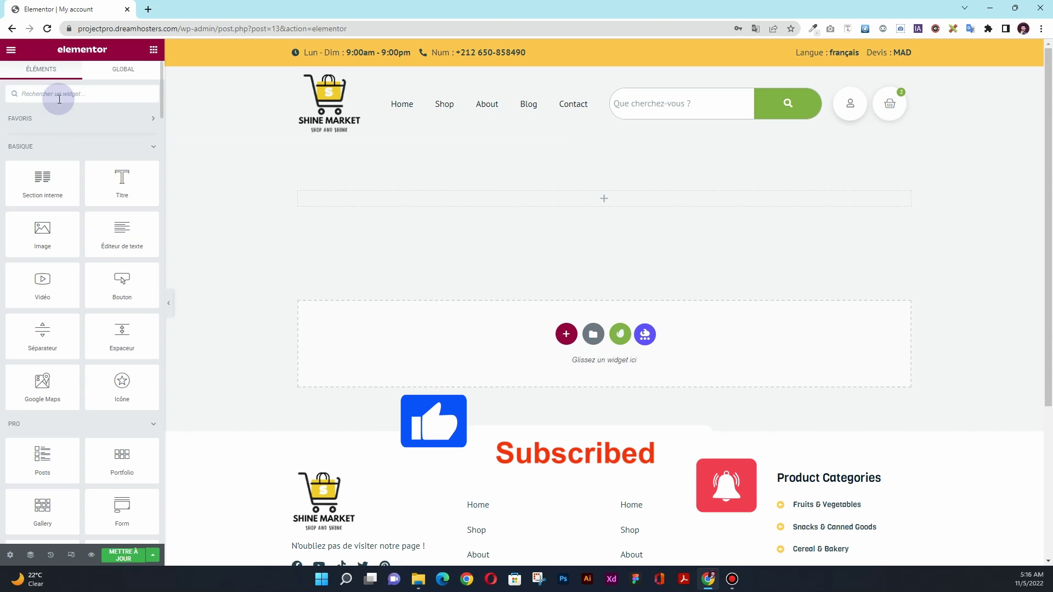
pyautogui.write('accoun')
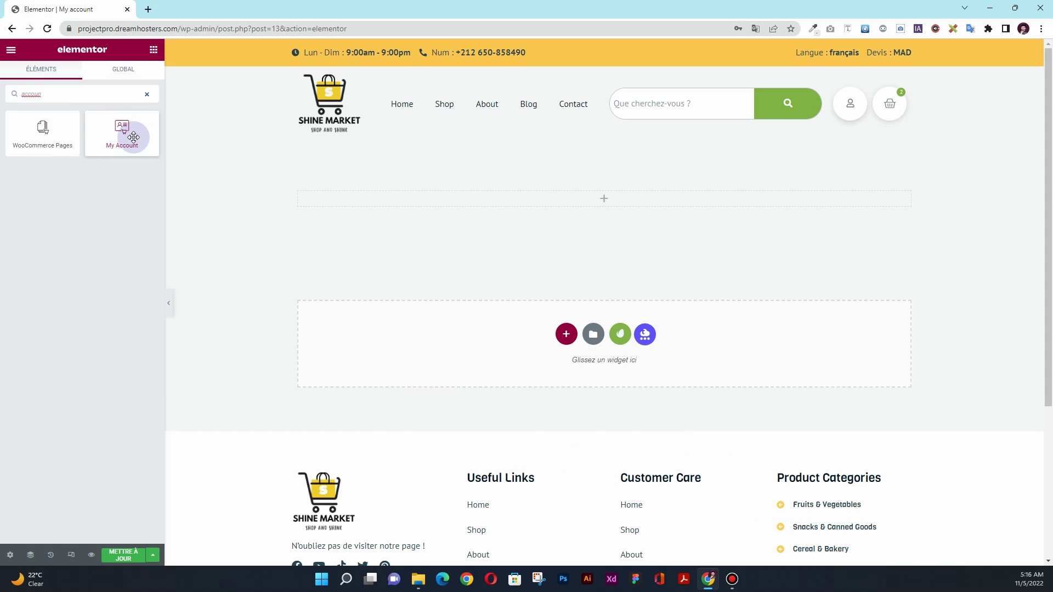
pyautogui.moveTo(117, 136); pyautogui.dragTo(383, 202)
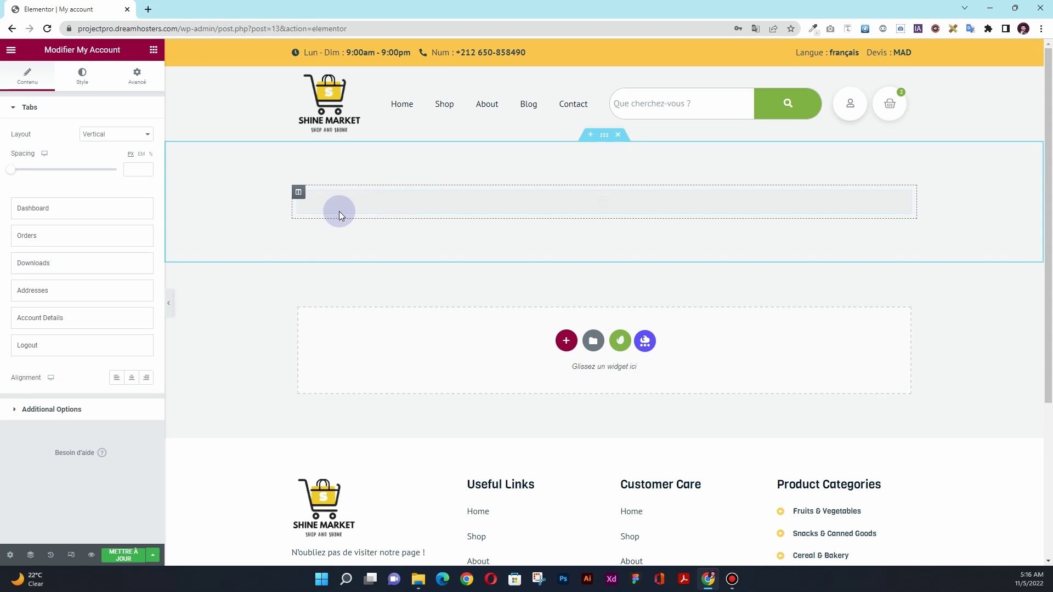
pyautogui.click(96, 141)
pyautogui.click(101, 151)
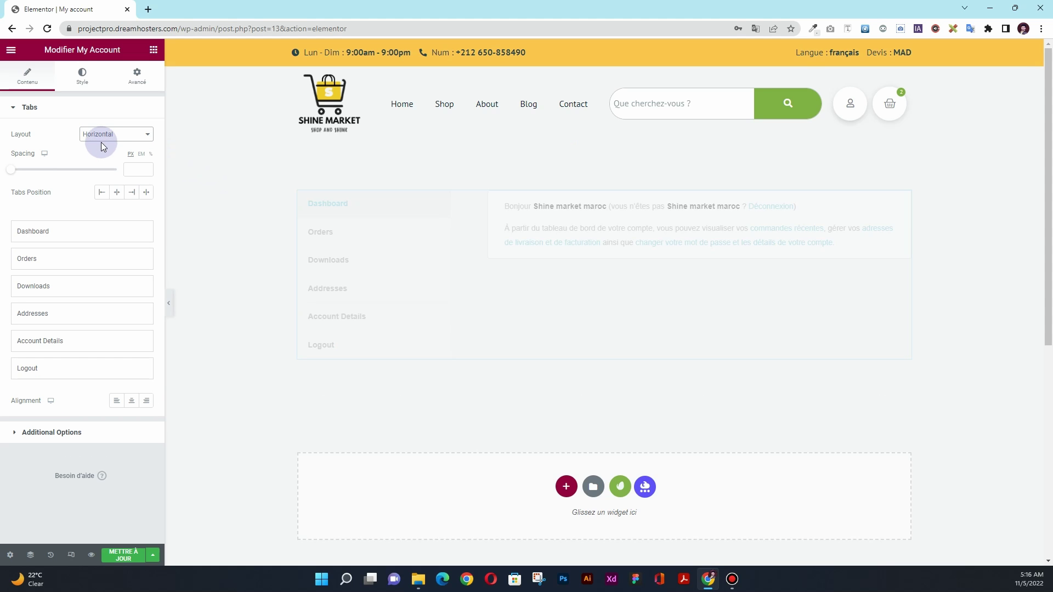
pyautogui.click(102, 137)
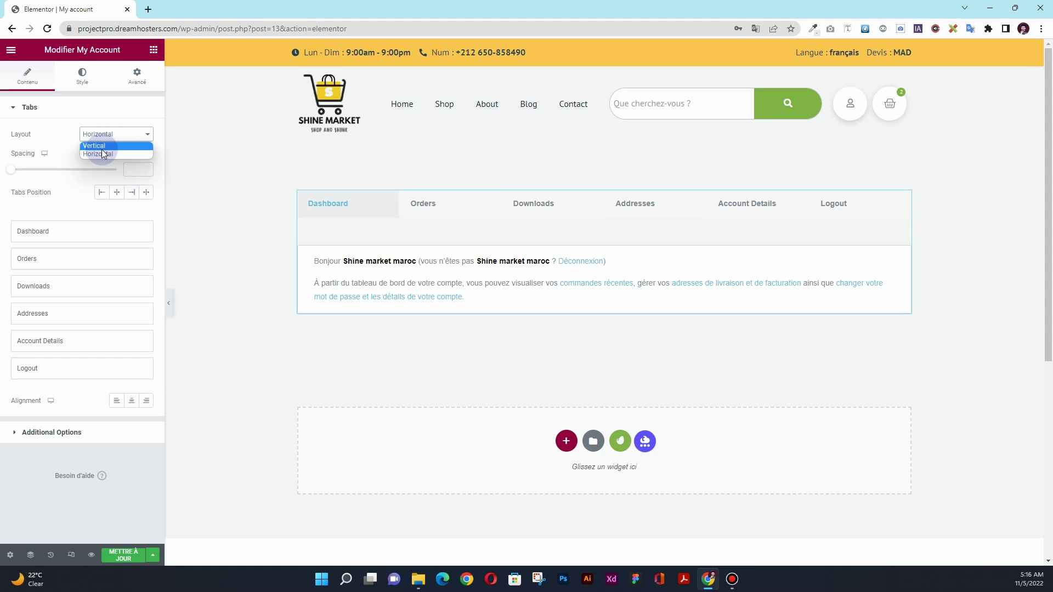
pyautogui.click(102, 149)
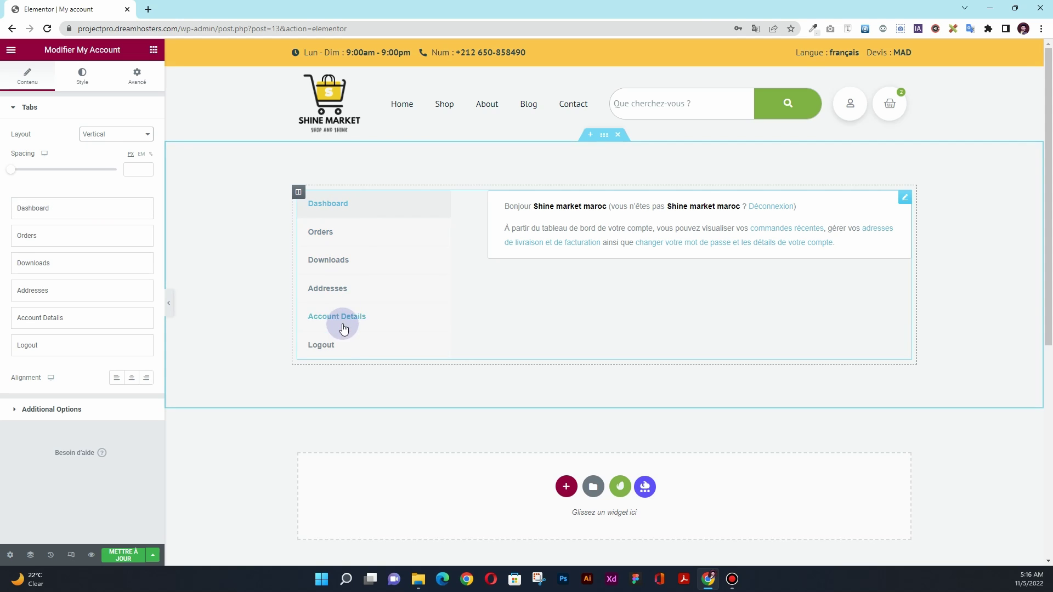
pyautogui.click(51, 209)
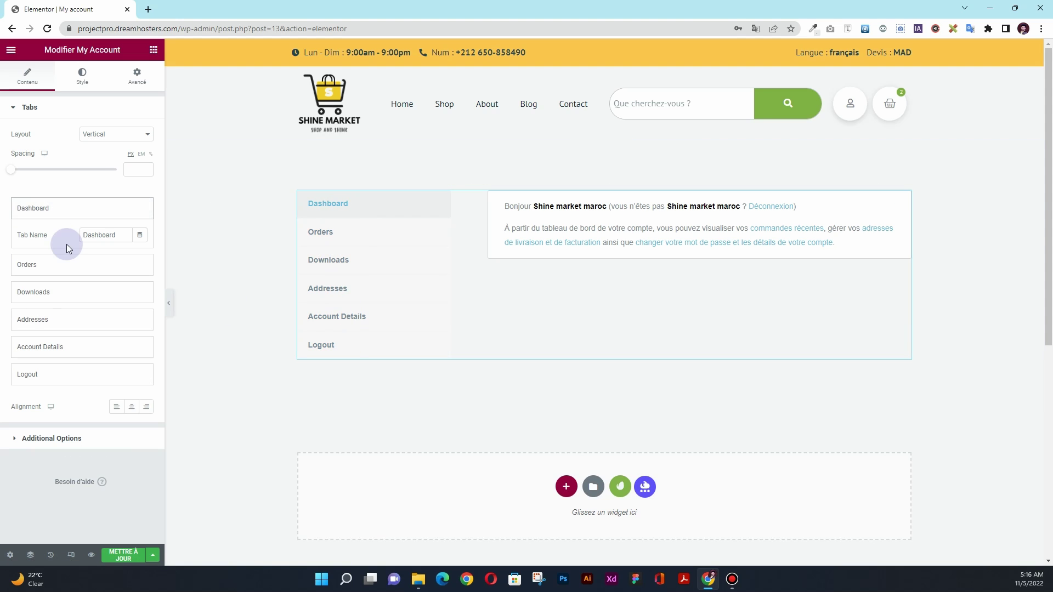
pyautogui.click(93, 257)
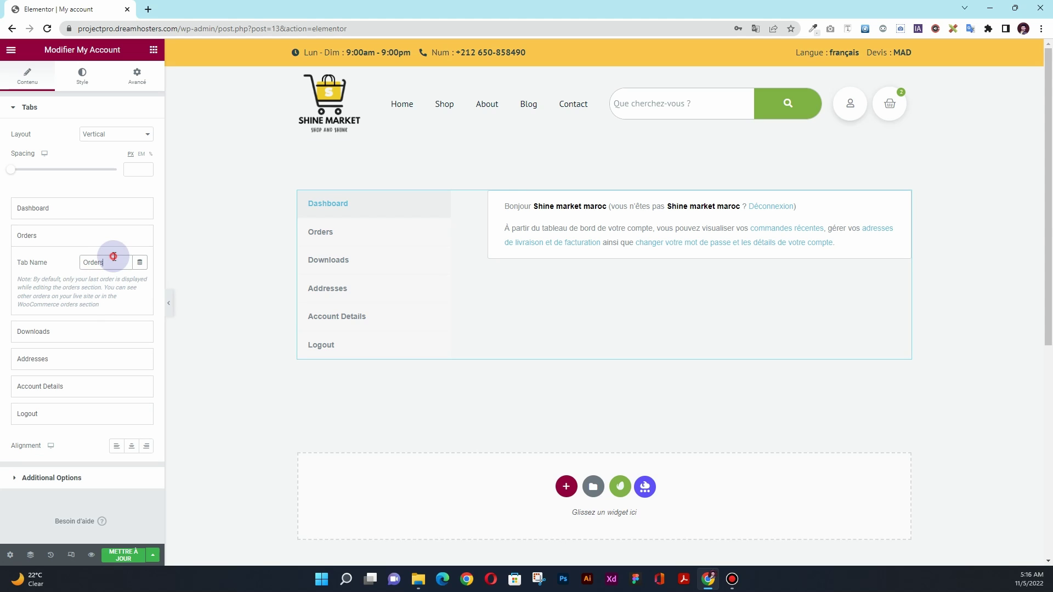
pyautogui.click(70, 329)
pyautogui.click(59, 317)
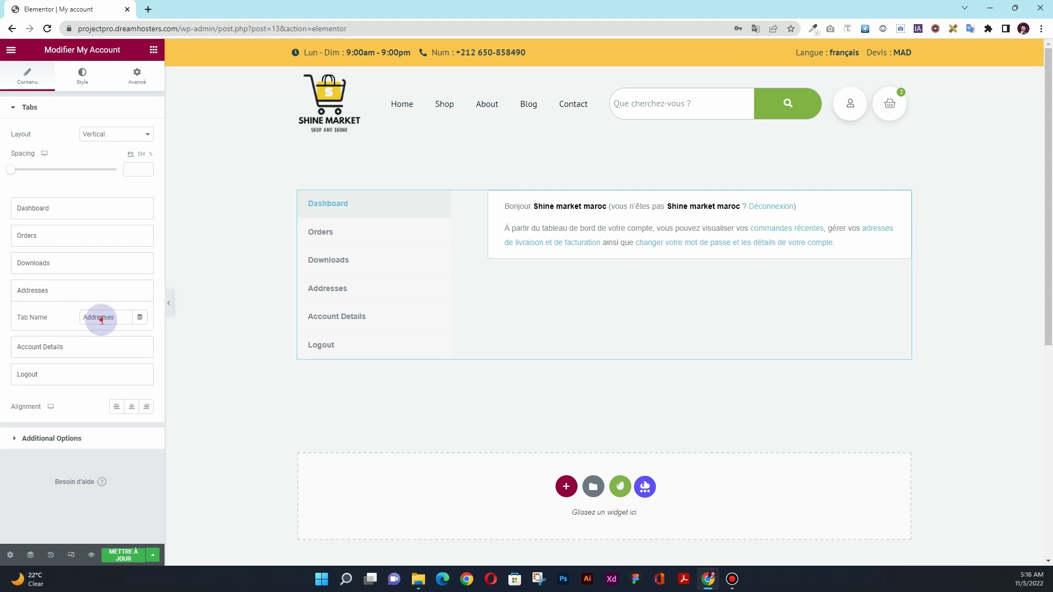
pyautogui.click(74, 353)
pyautogui.click(64, 373)
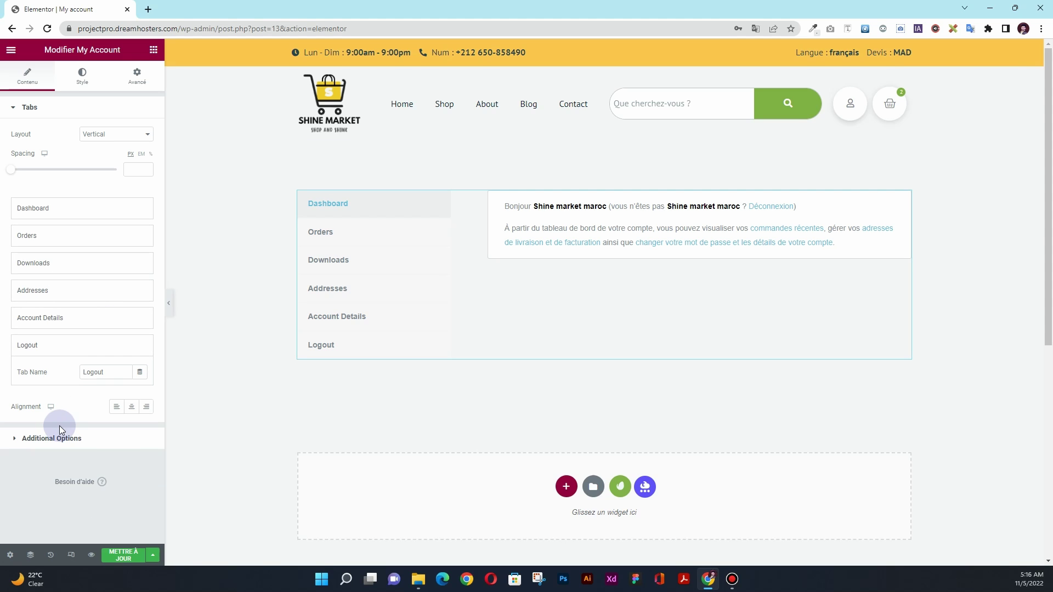
pyautogui.click(131, 407)
pyautogui.click(146, 408)
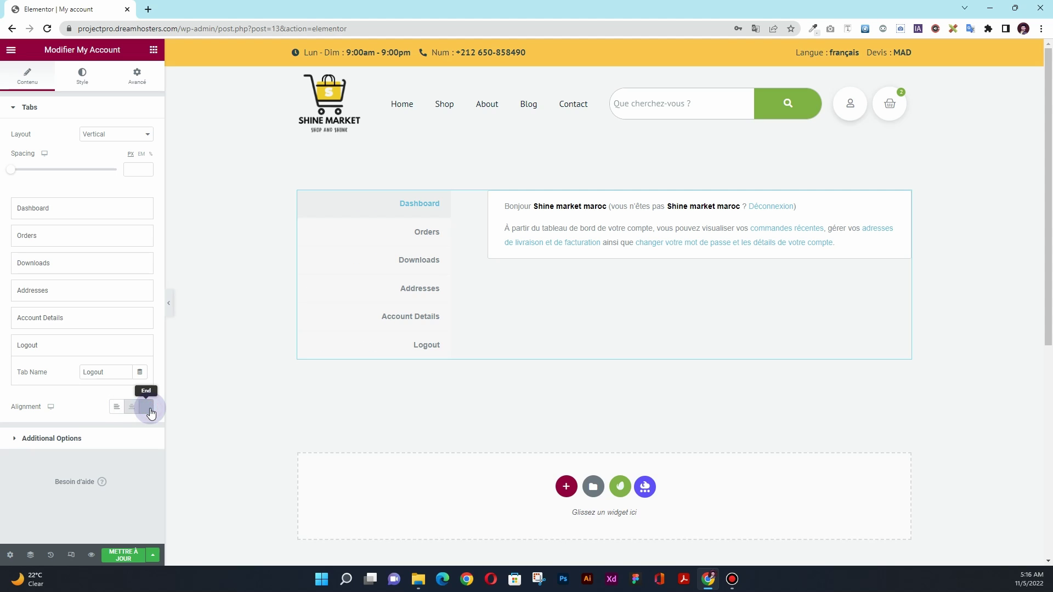
pyautogui.click(117, 407)
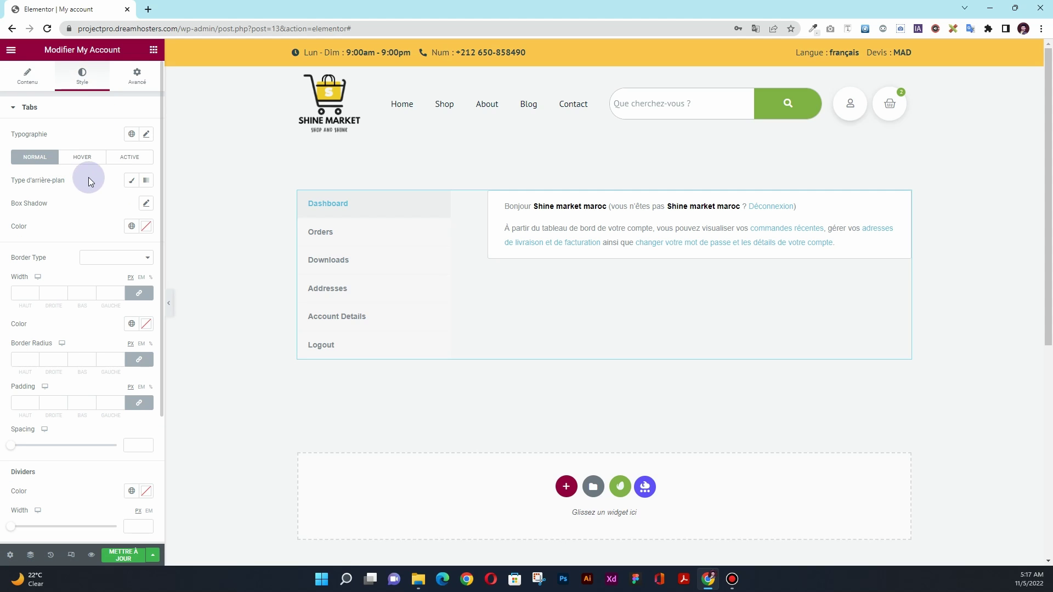
# Step: Give normal tabs a classic background and green Accent text colour
pyautogui.click(132, 180)
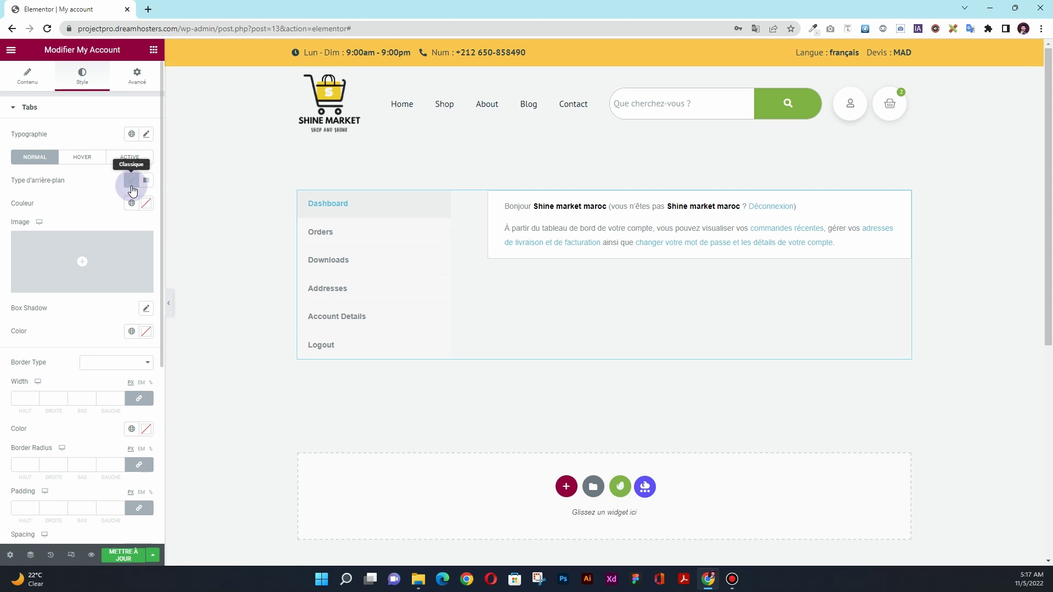
pyautogui.click(146, 204)
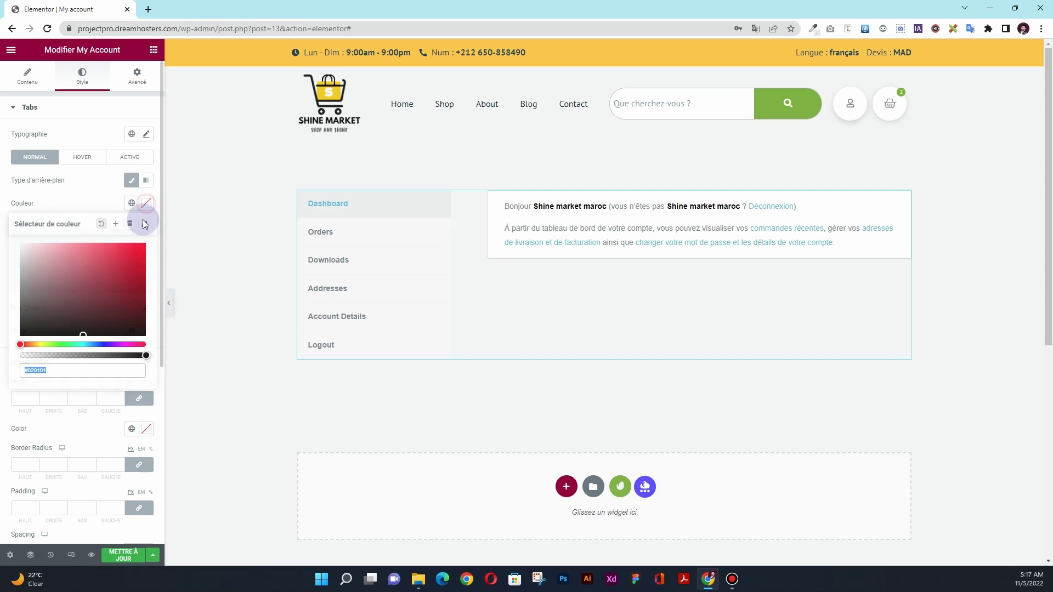
pyautogui.click(5, 210)
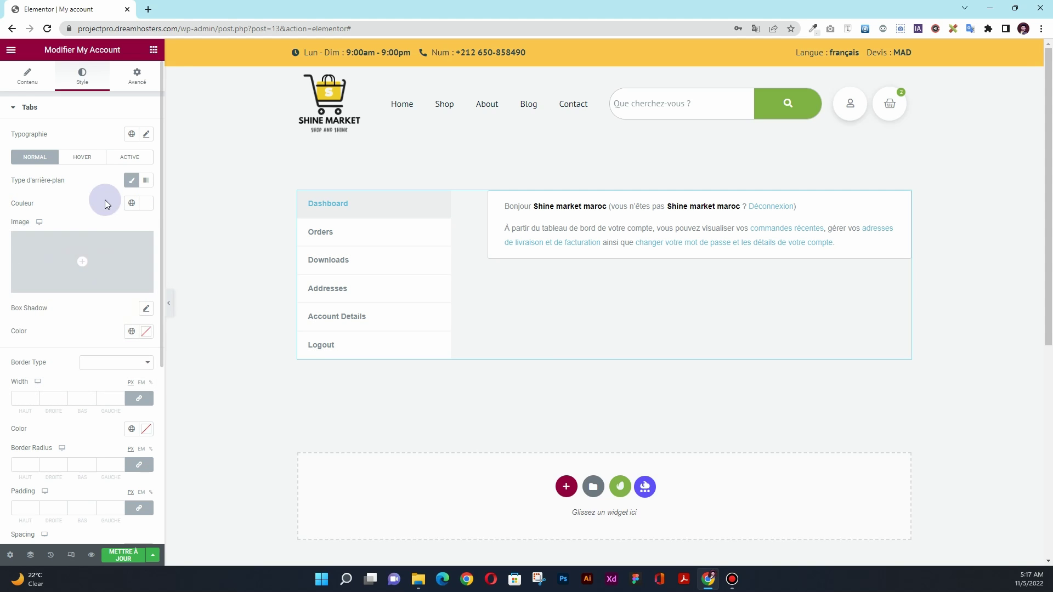
pyautogui.click(132, 332)
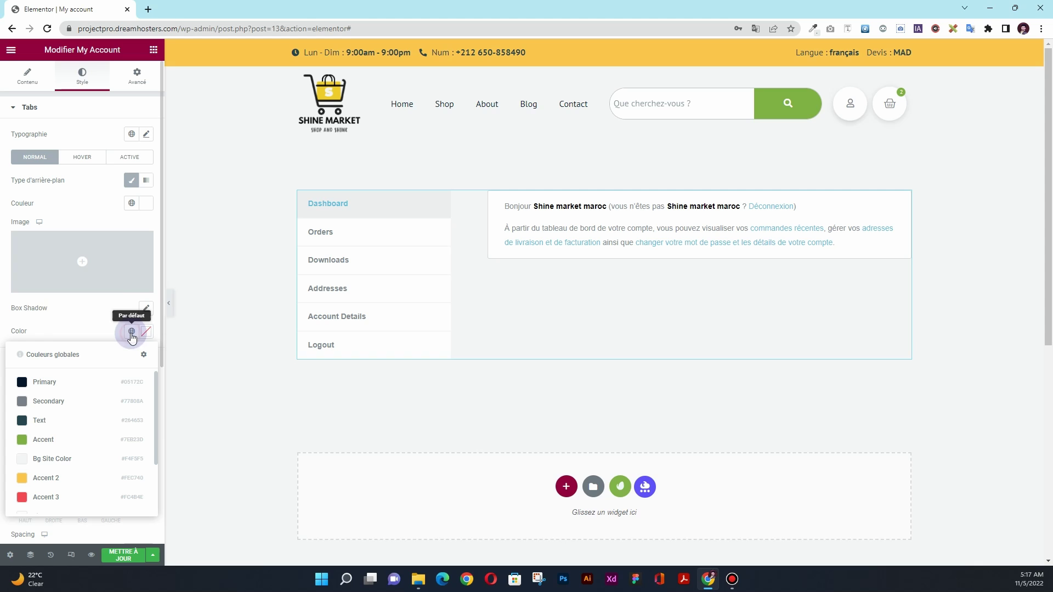
pyautogui.click(99, 441)
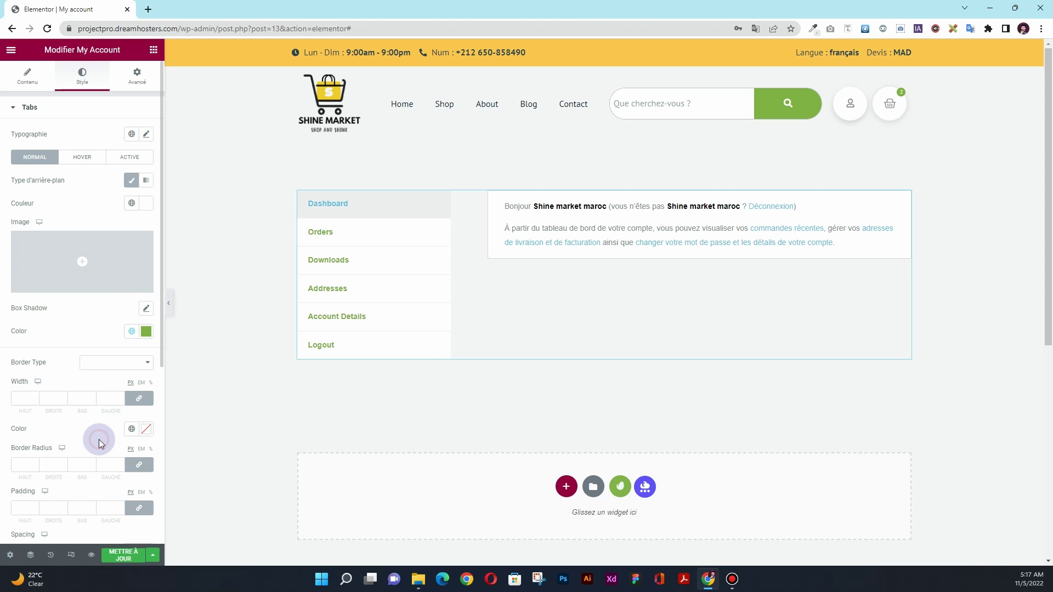
# Step: Make hovered tabs turn red with the Accent 3 background
pyautogui.click(88, 159)
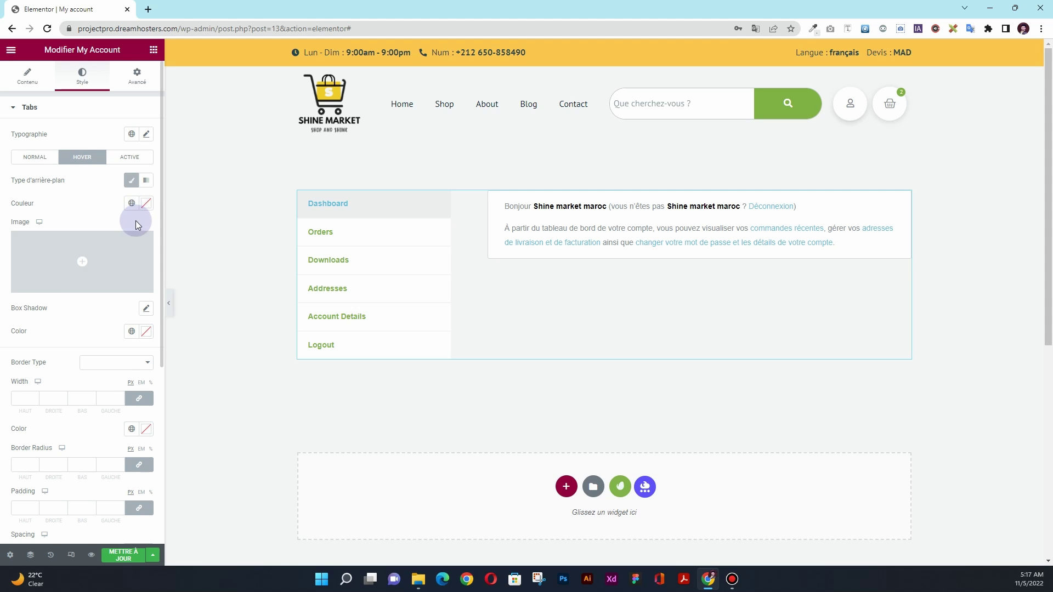
pyautogui.click(132, 203)
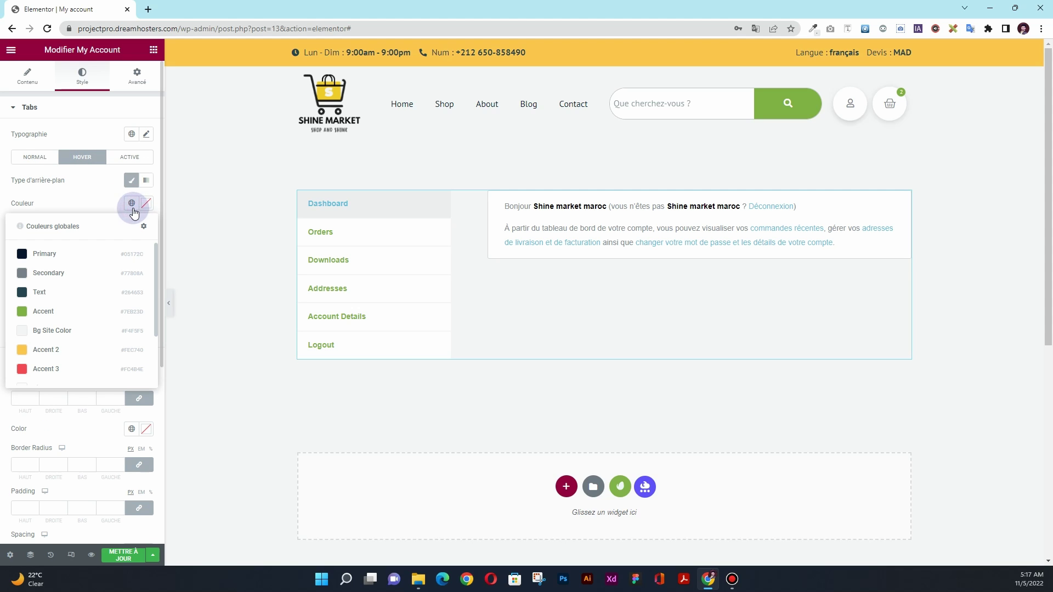
pyautogui.click(76, 311)
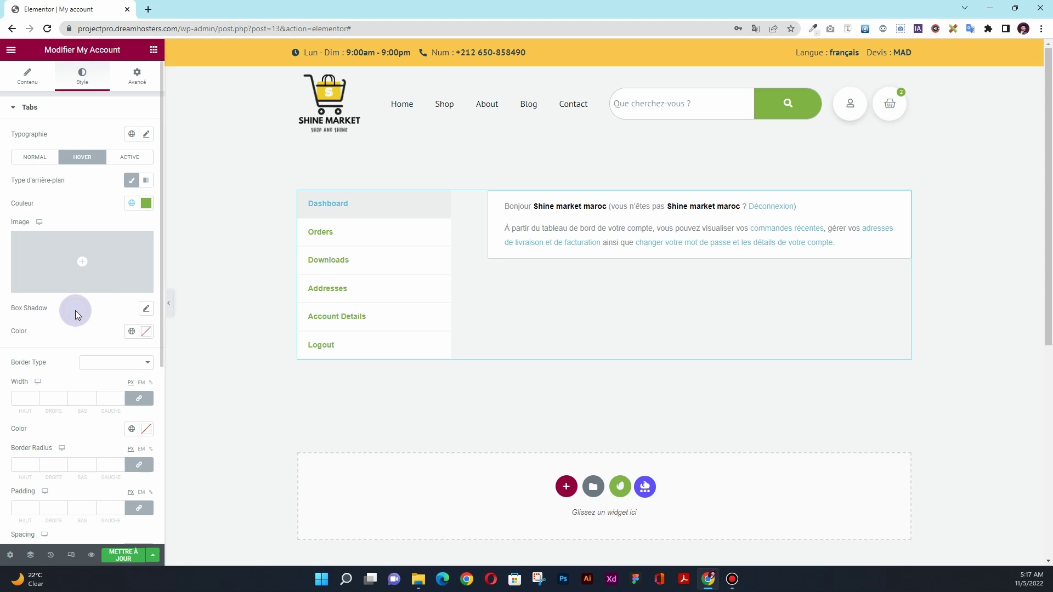
pyautogui.click(146, 332)
pyautogui.click(32, 312)
pyautogui.click(132, 204)
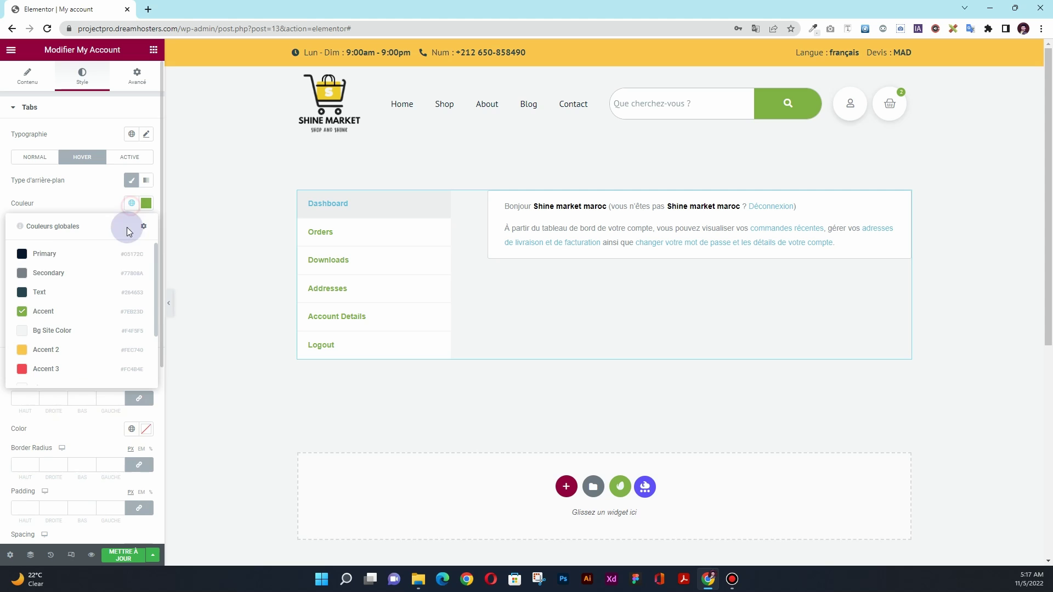
pyautogui.click(68, 369)
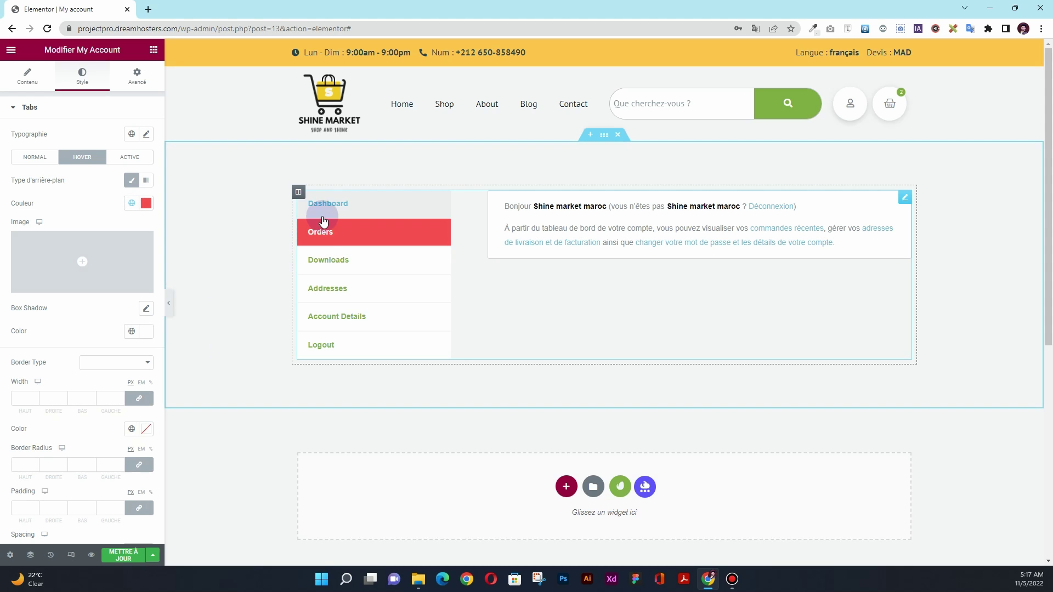
# Step: Give the active tab a green Accent background with white text
pyautogui.click(130, 157)
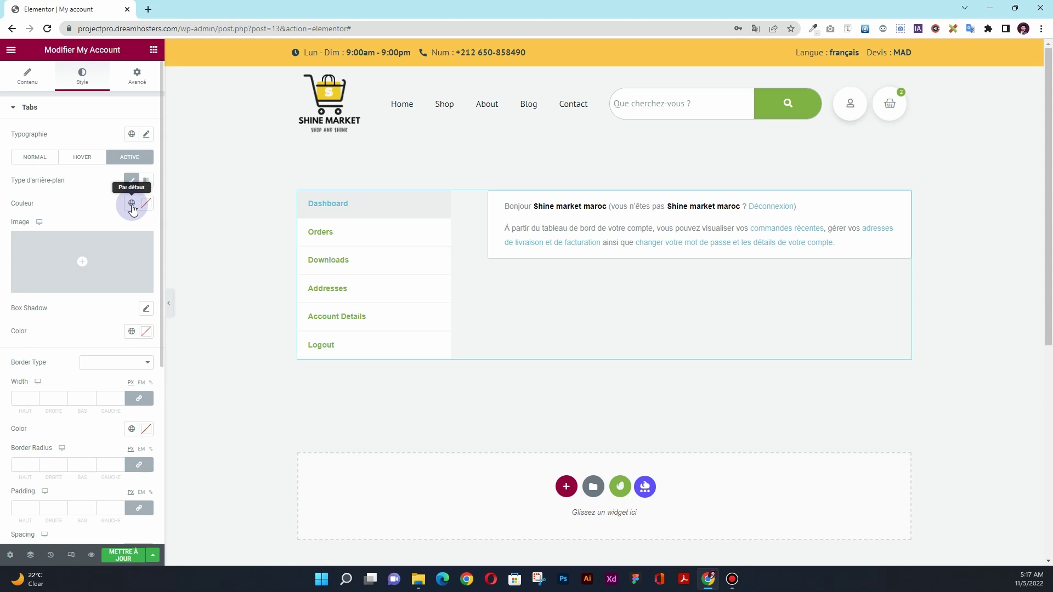
pyautogui.click(132, 204)
pyautogui.click(88, 309)
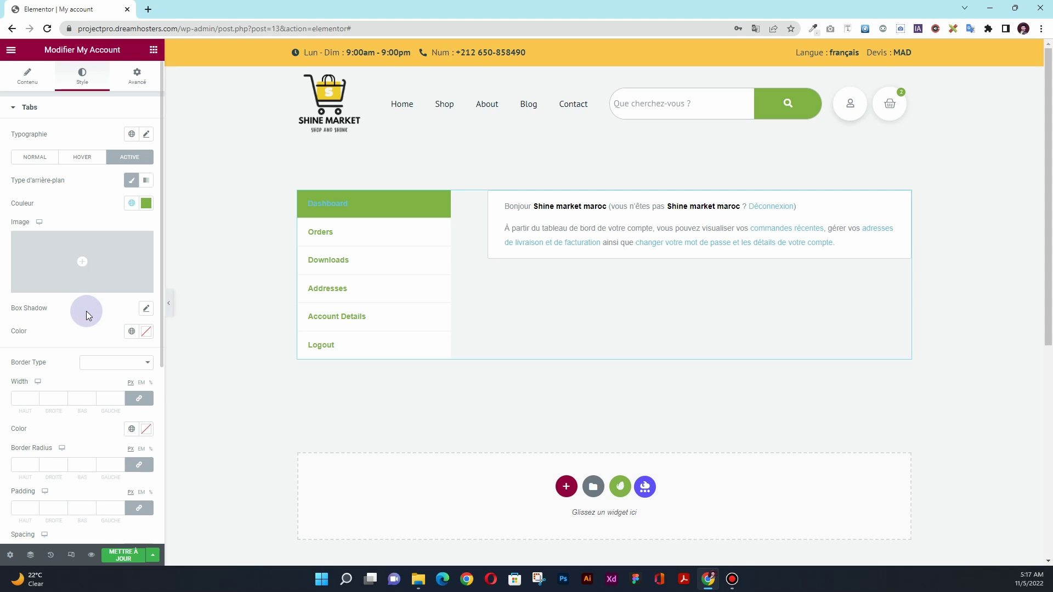
pyautogui.click(145, 331)
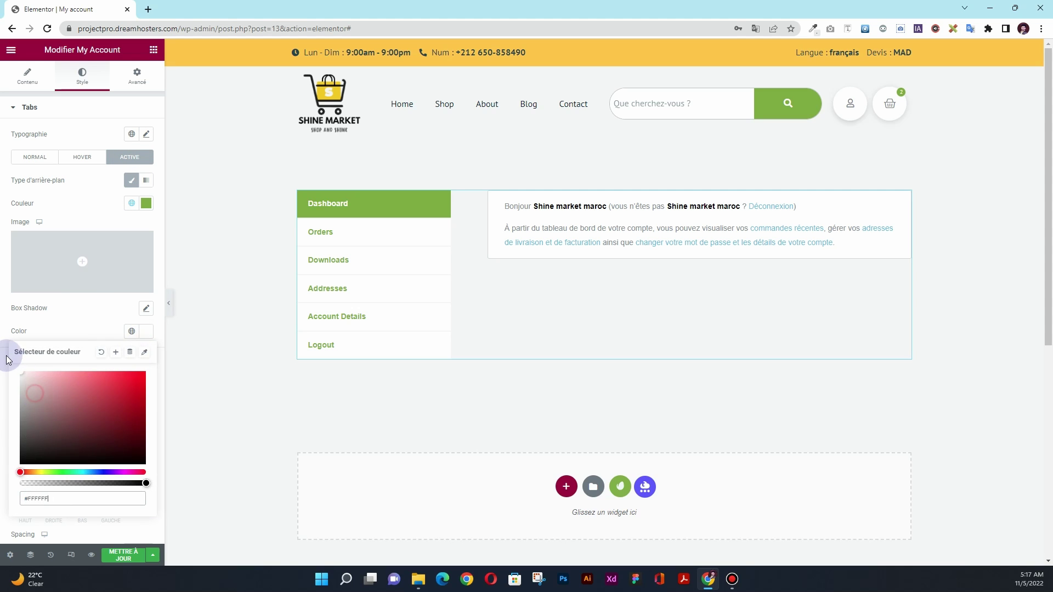
pyautogui.click(352, 195)
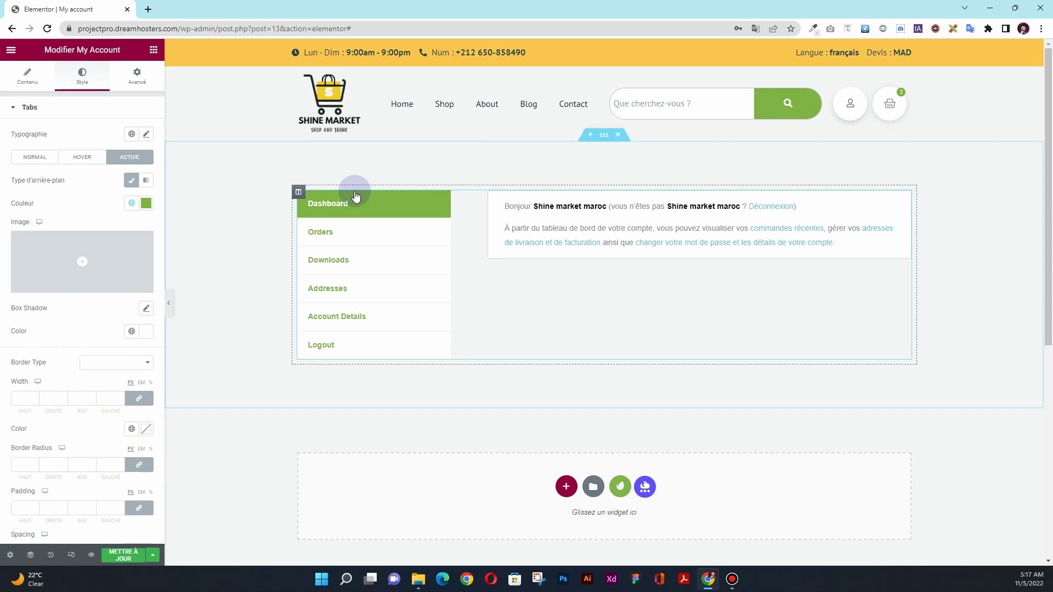
# Step: Darken the normal tab text colour to black
pyautogui.click(54, 159)
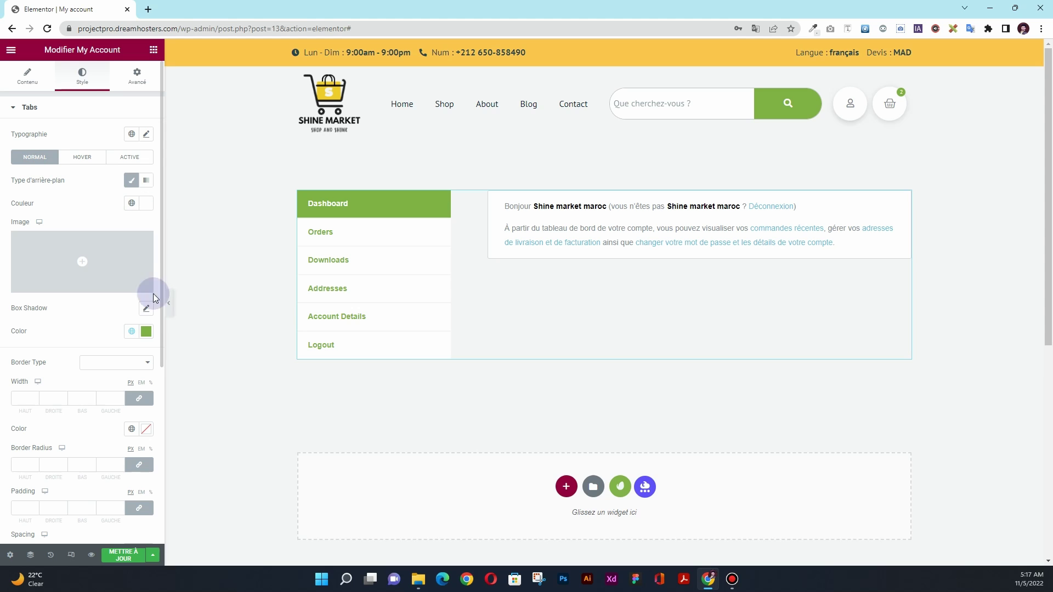
pyautogui.click(146, 331)
pyautogui.moveTo(35, 381); pyautogui.dragTo(5, 480)
pyautogui.click(423, 254)
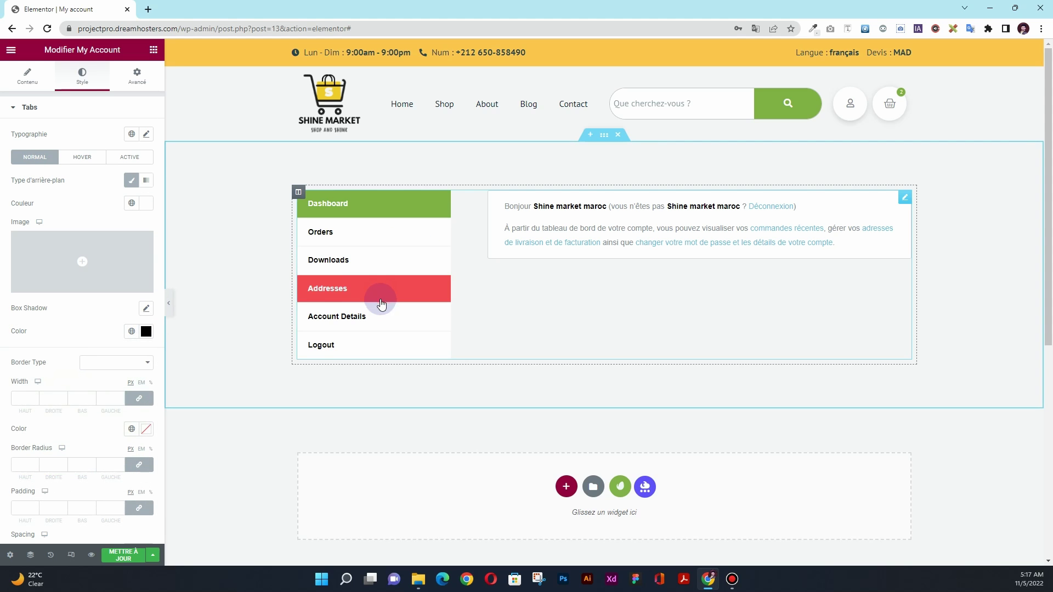
pyautogui.click(82, 157)
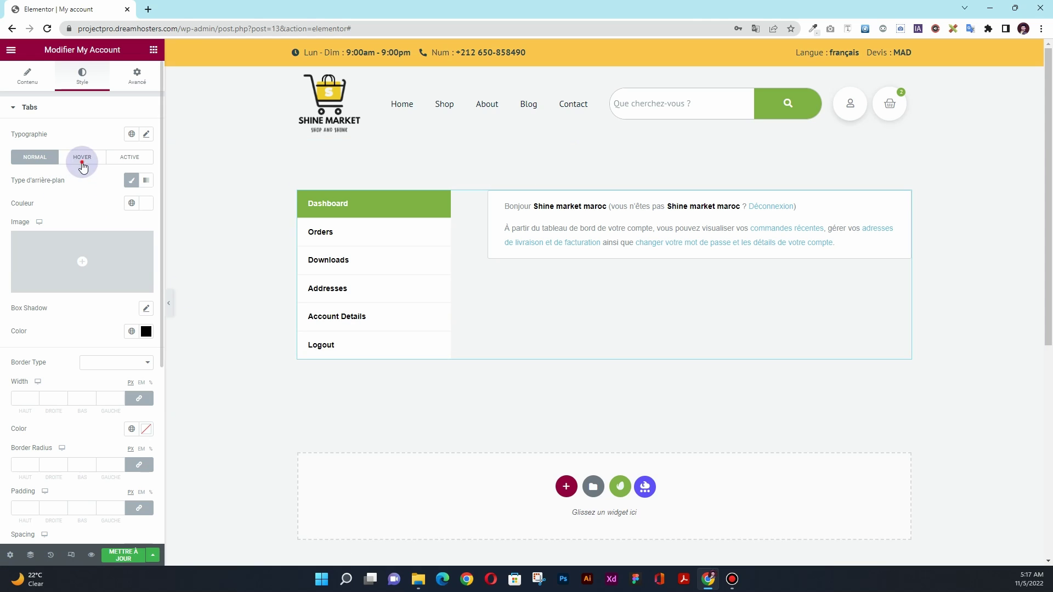
pyautogui.click(131, 203)
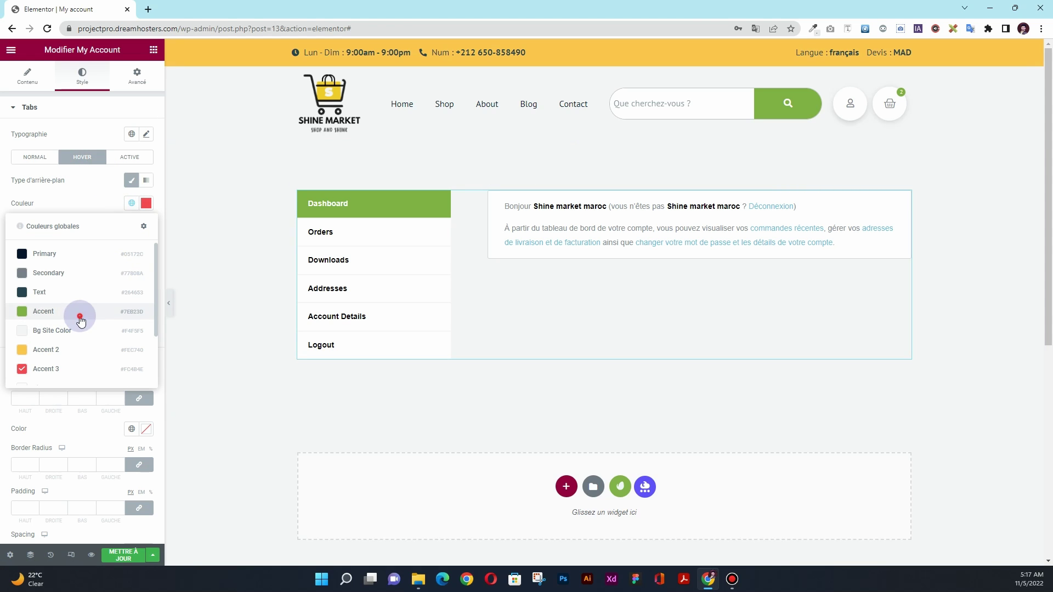
# Step: Set the hover background to green Accent and space the rounded tabs 19 apart
pyautogui.click(77, 311)
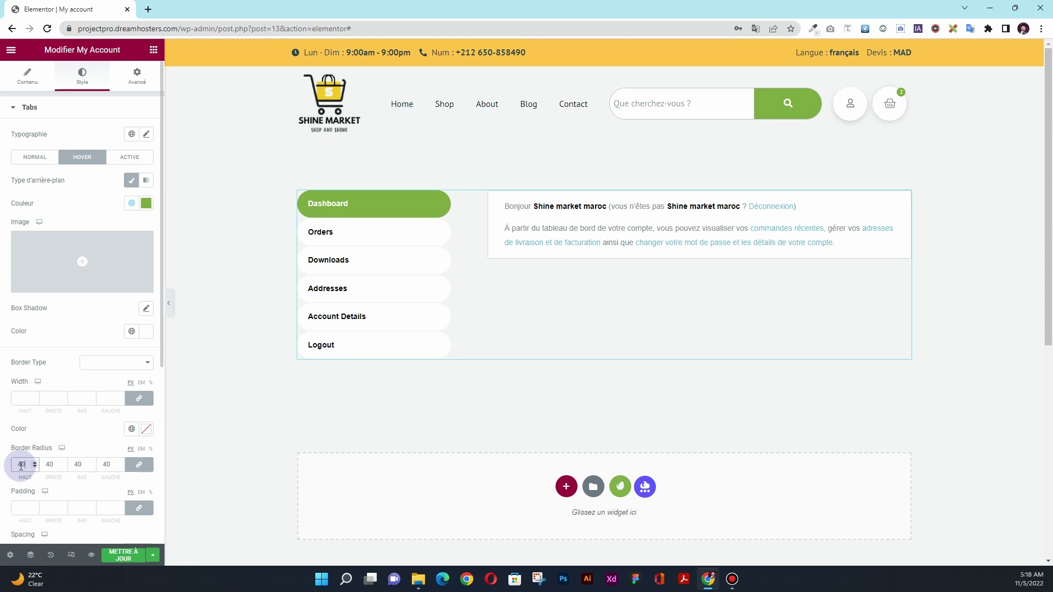
pyautogui.scroll(-1, 28, 343)
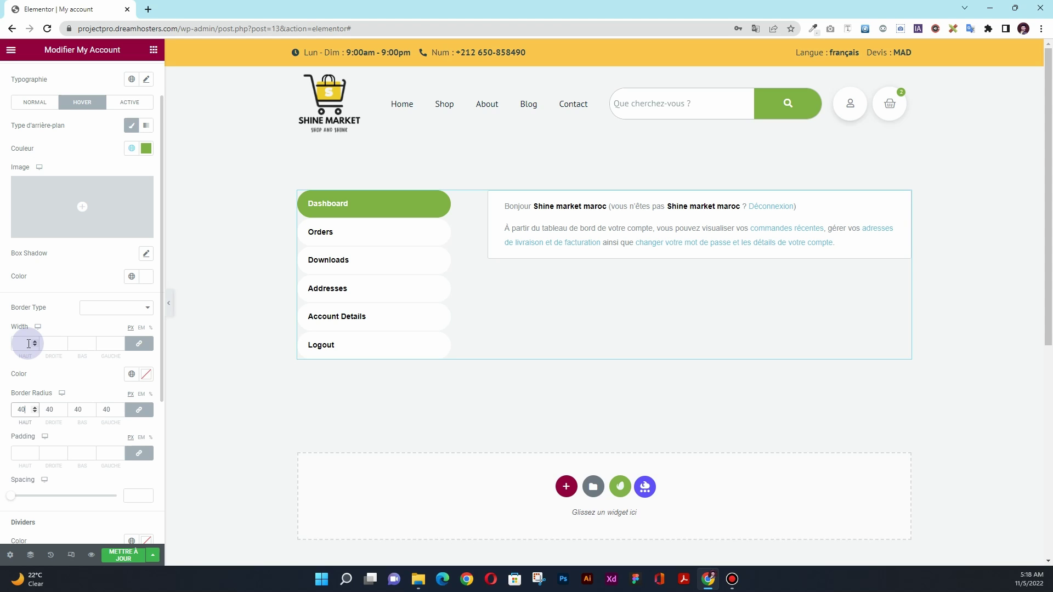
pyautogui.moveTo(15, 498); pyautogui.dragTo(35, 500)
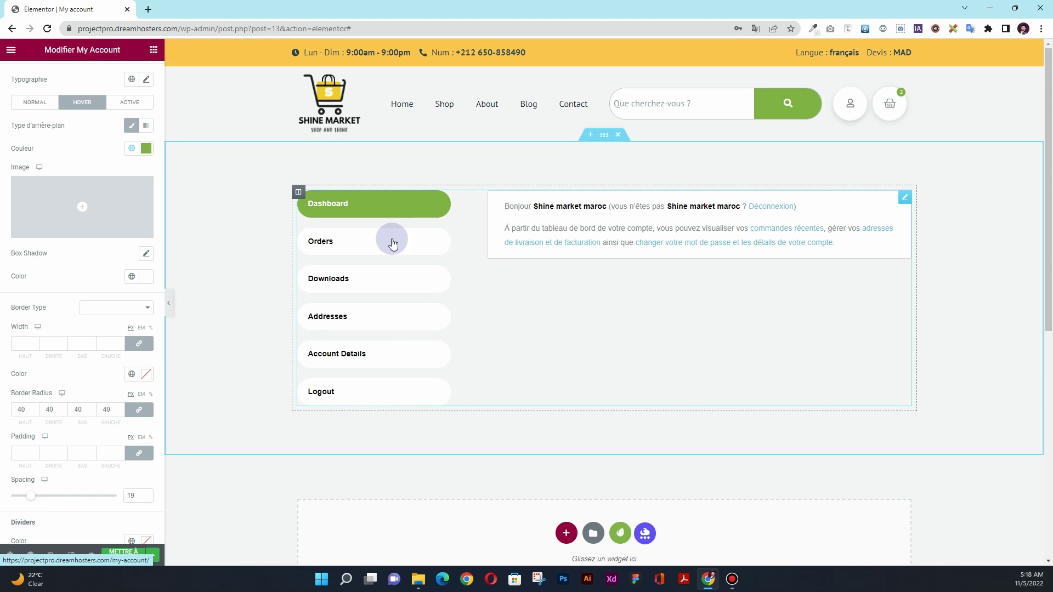
pyautogui.scroll(-3, 25, 377)
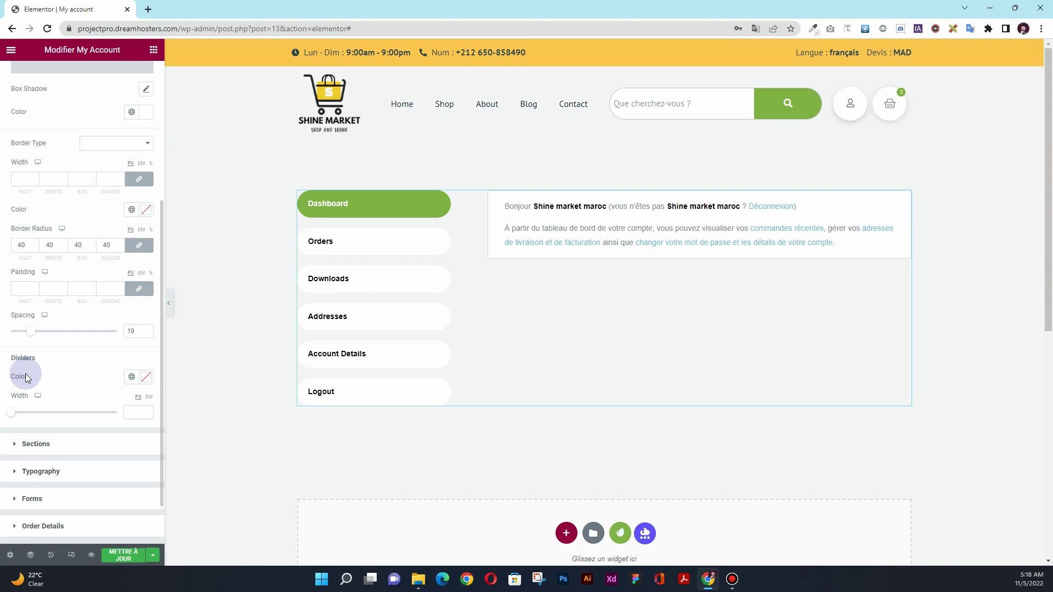
# Step: Style the content box: white background, 40 radius, 3-wide nearly transparent #0201011F border
pyautogui.click(31, 443)
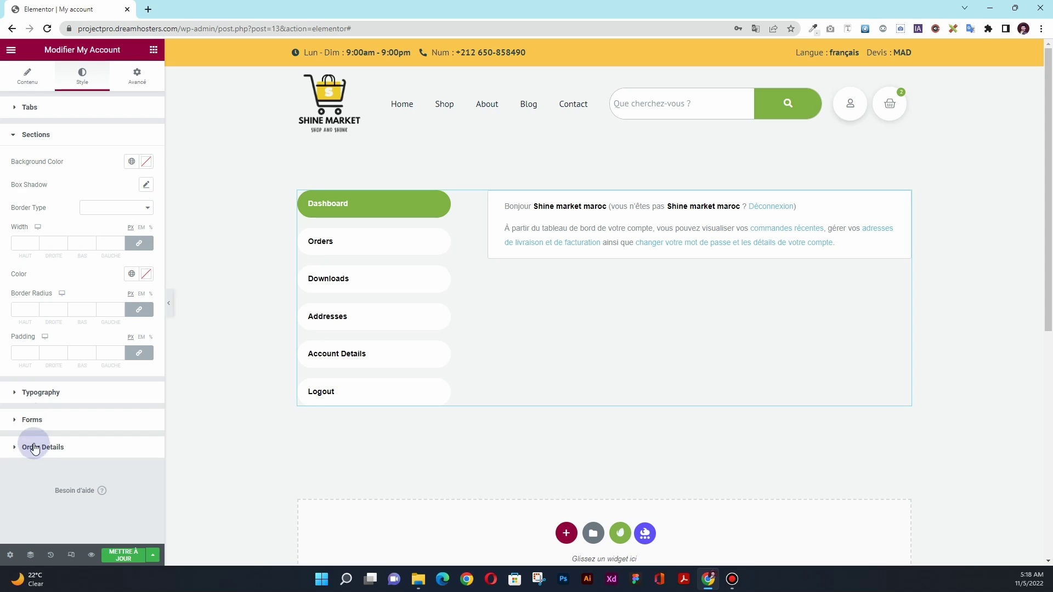
pyautogui.click(146, 163)
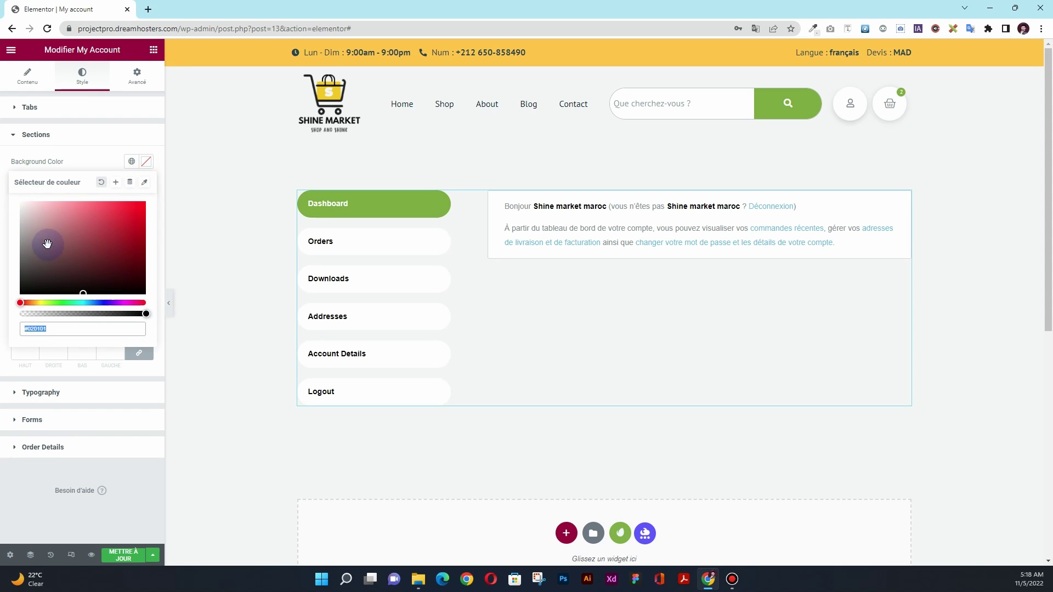
pyautogui.click(2, 173)
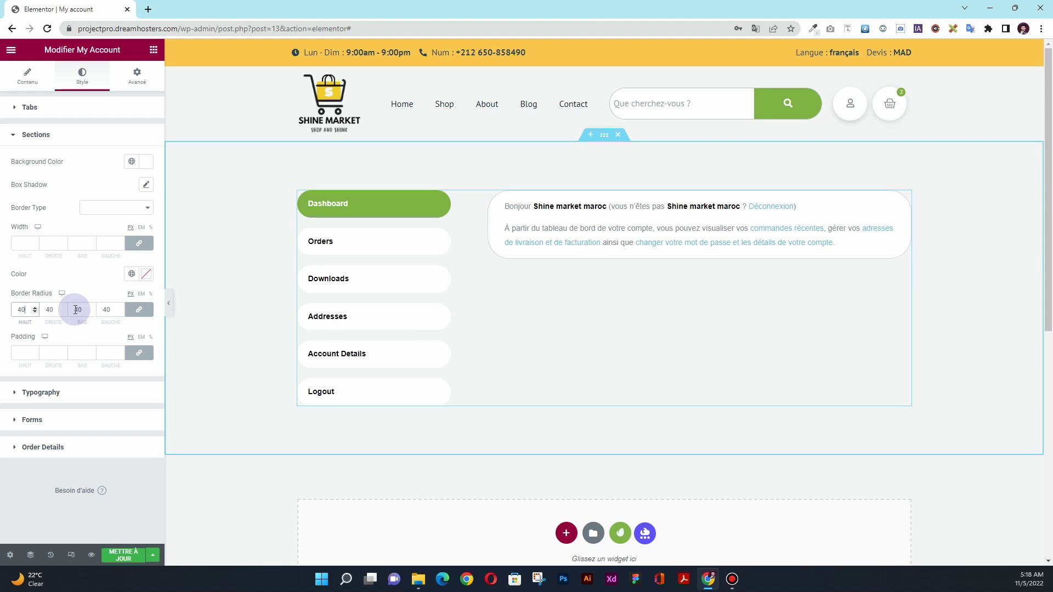
pyautogui.click(33, 241)
pyautogui.click(33, 241)
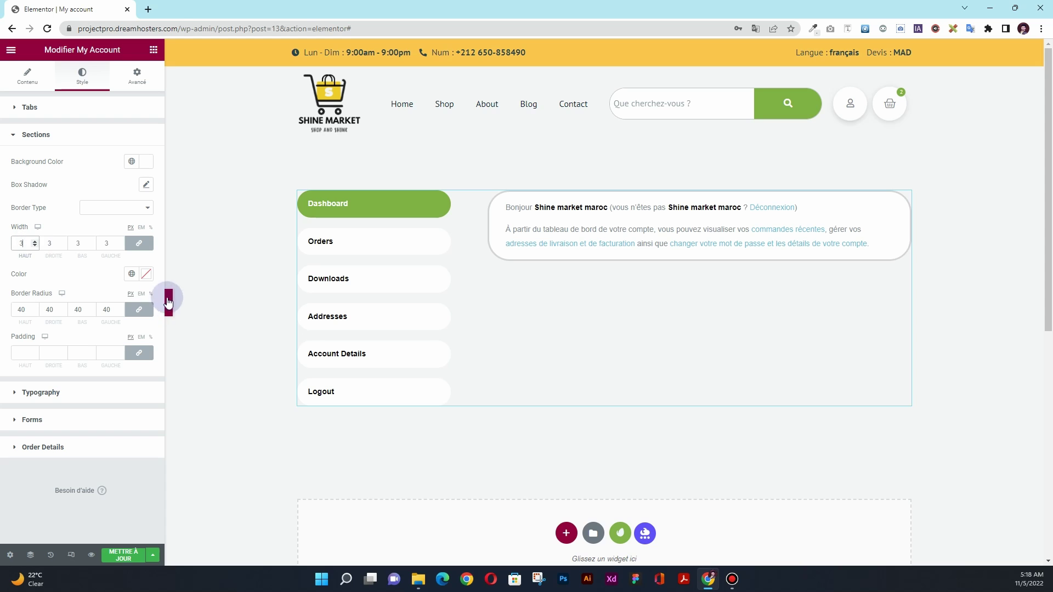
pyautogui.click(146, 274)
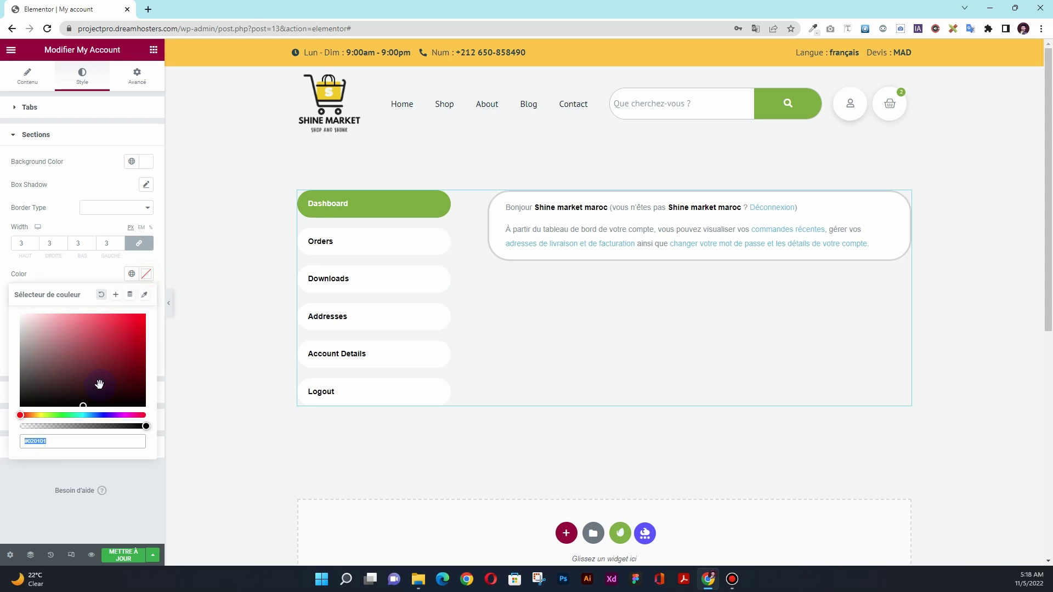
pyautogui.click(36, 426)
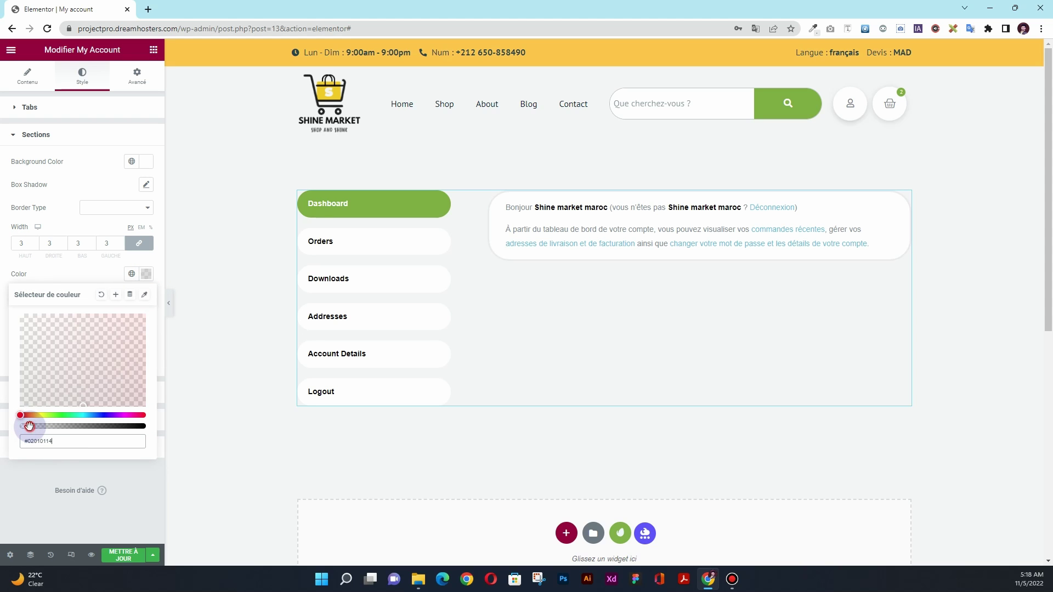
pyautogui.click(47, 271)
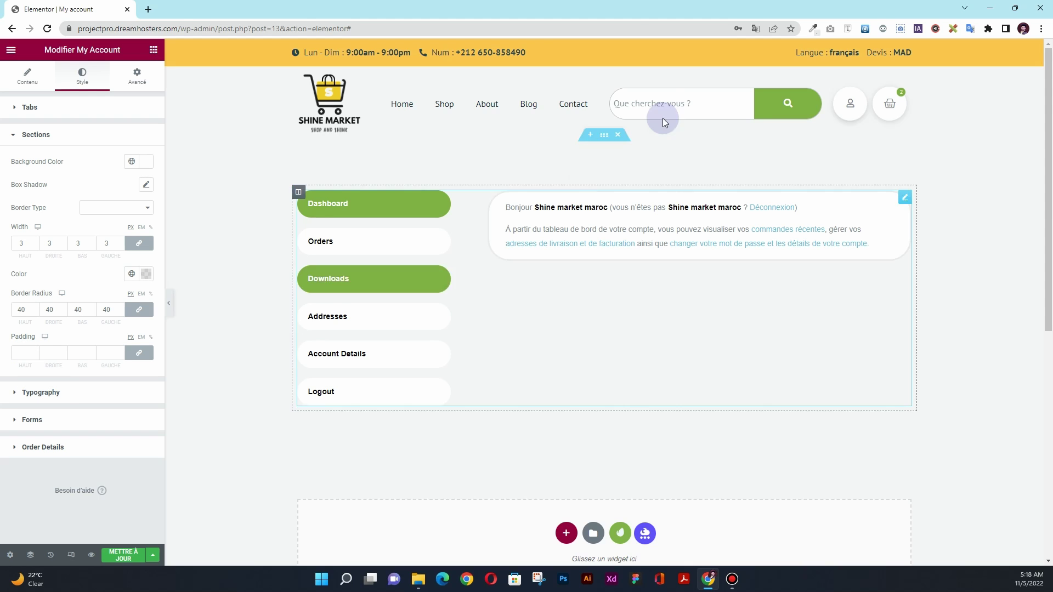
# Step: Make section titles like Adresse de facturation the Primary colour at size 20
pyautogui.click(63, 396)
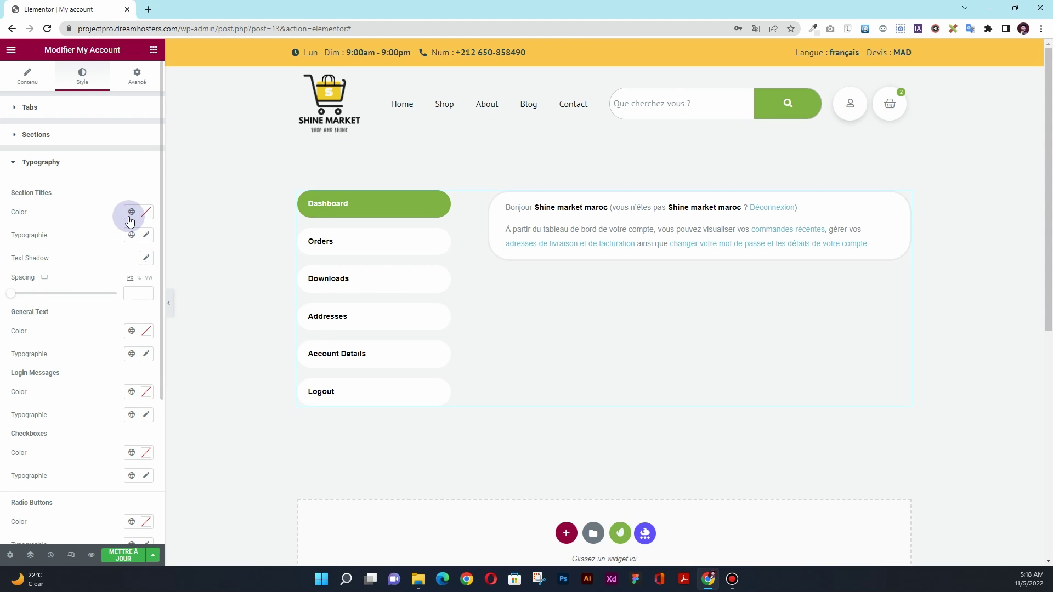
pyautogui.click(344, 321)
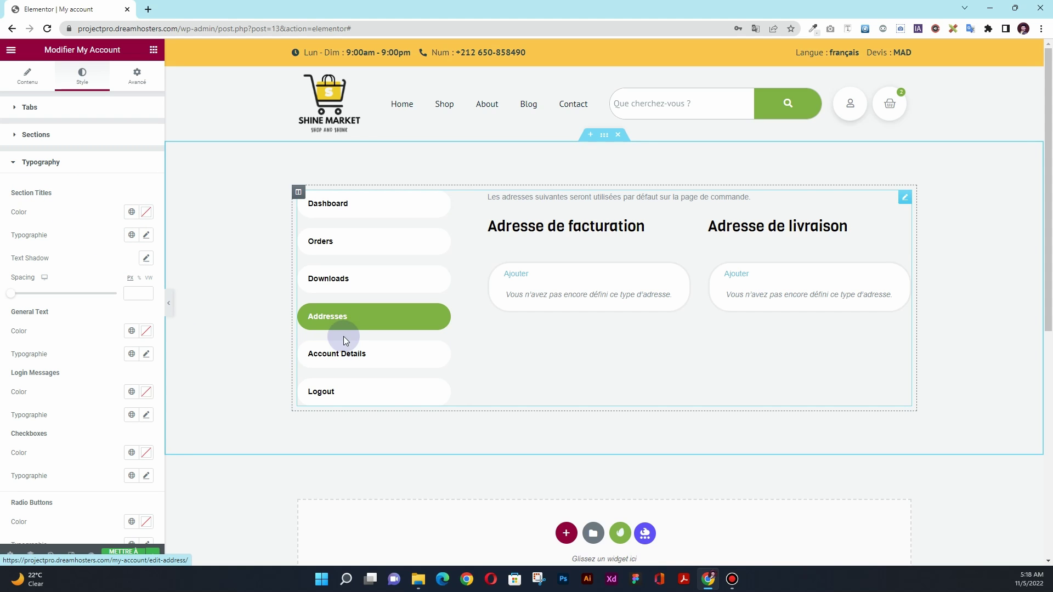
pyautogui.click(344, 345)
pyautogui.click(321, 329)
pyautogui.click(132, 212)
pyautogui.click(106, 263)
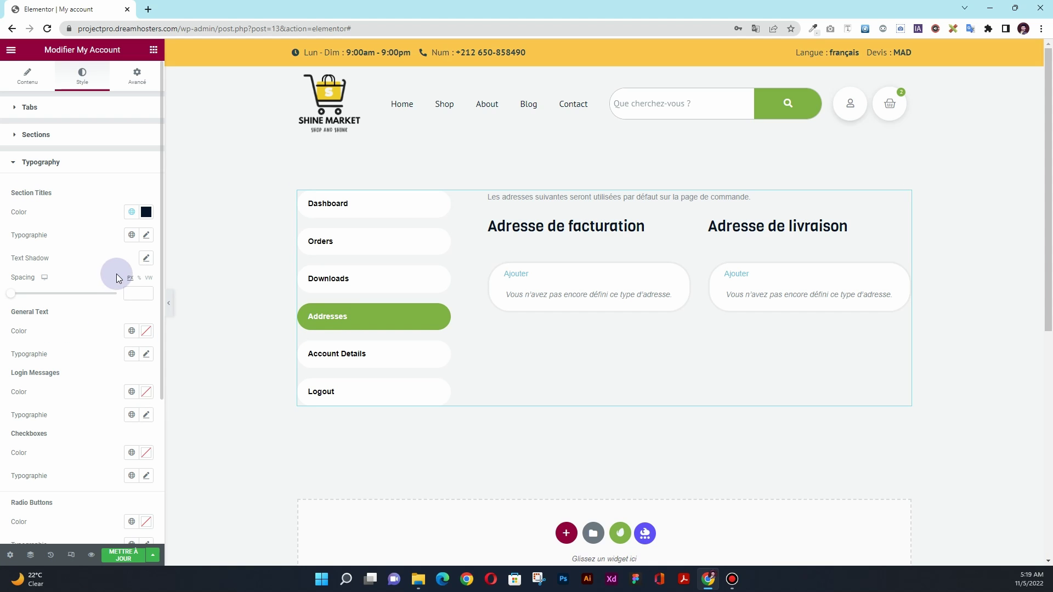
pyautogui.click(145, 236)
pyautogui.click(132, 321)
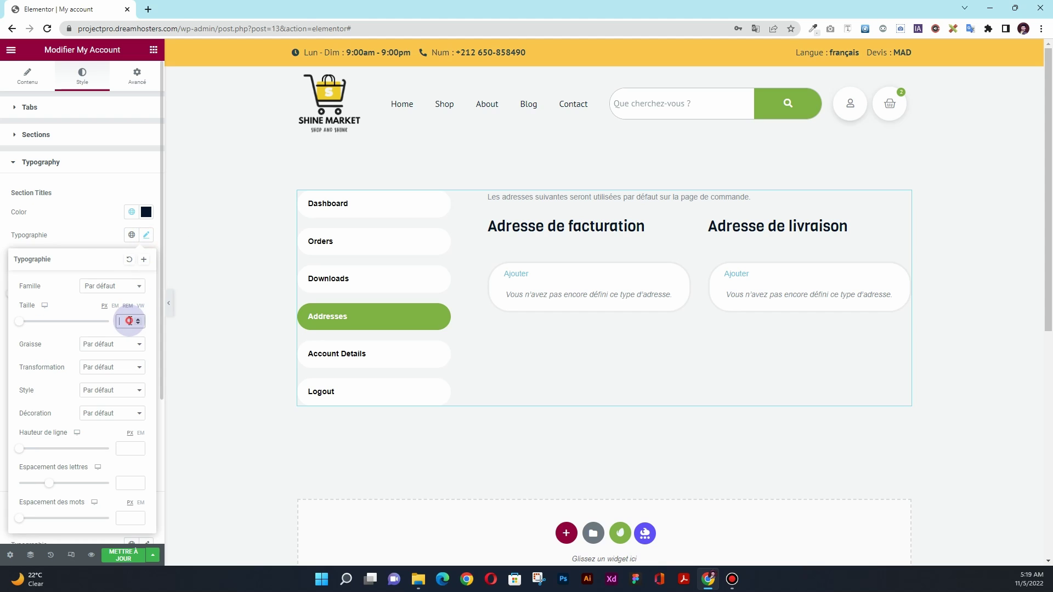
pyautogui.write('16')
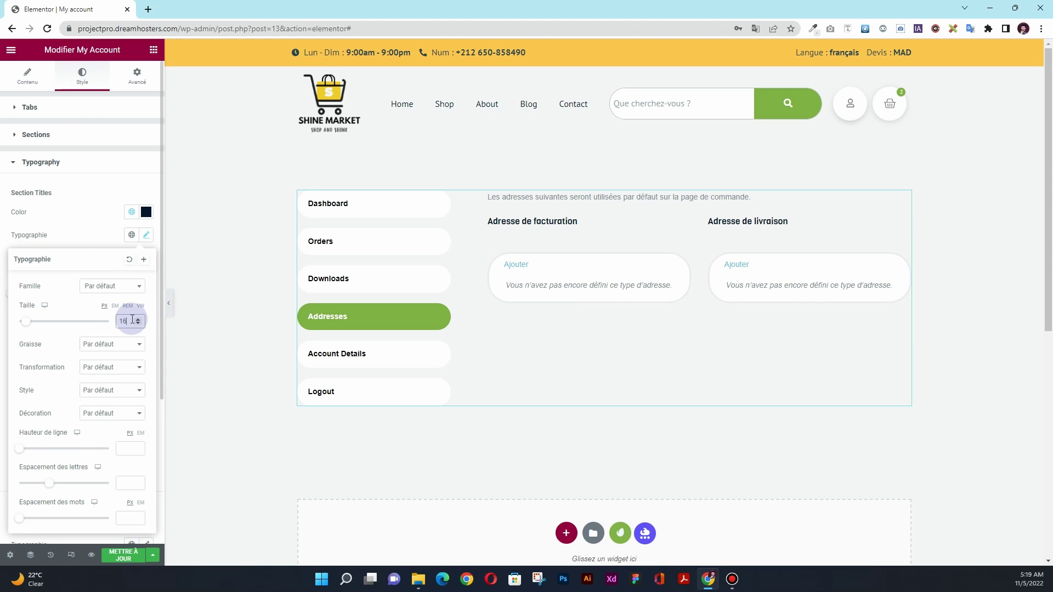
pyautogui.moveTo(132, 320); pyautogui.dragTo(115, 322)
pyautogui.write('20')
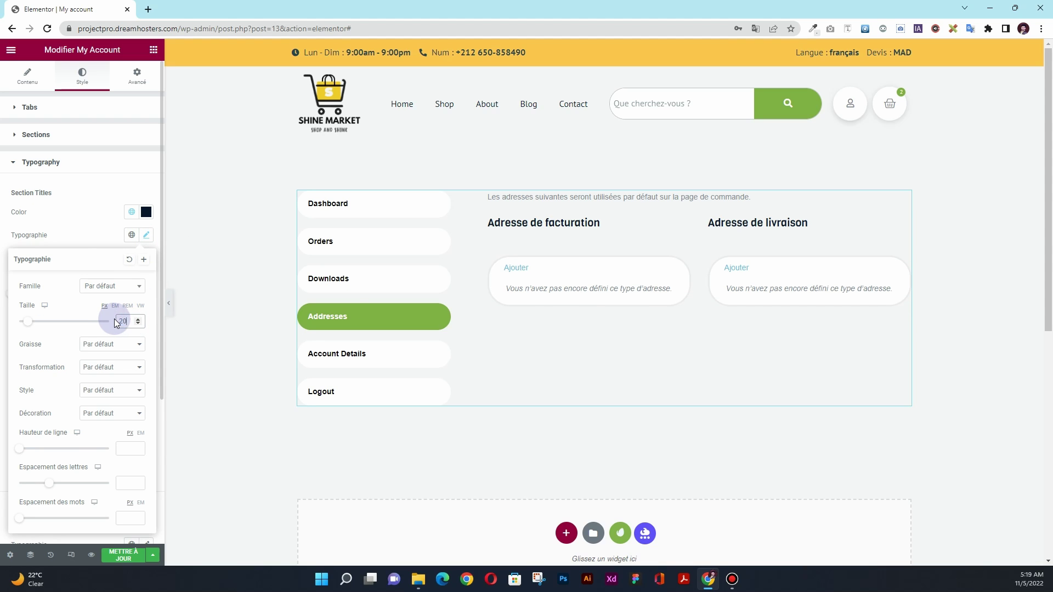
pyautogui.click(96, 230)
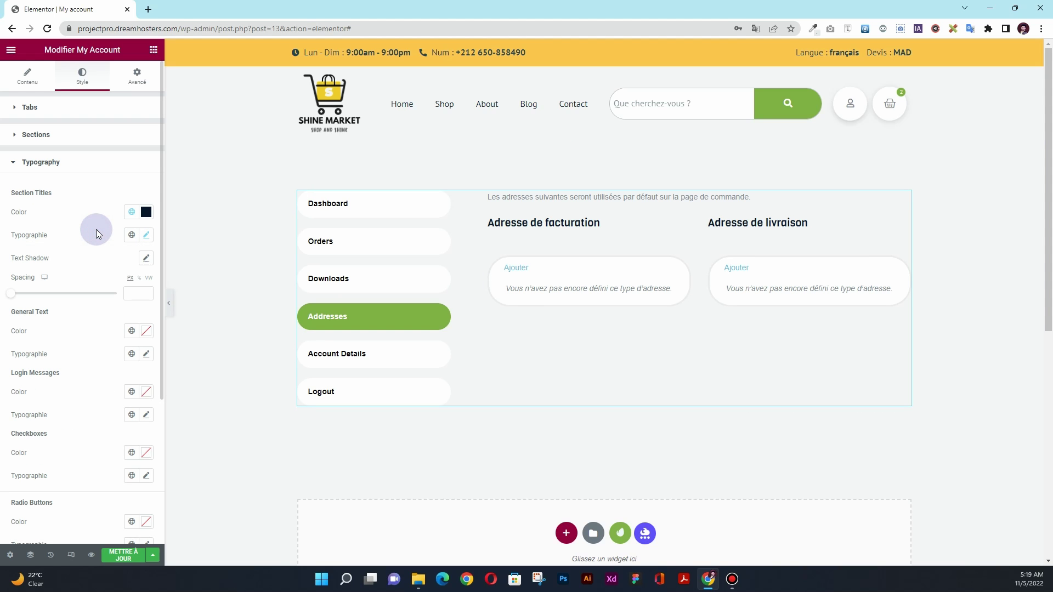
# Step: Set general text to the Text colour at font size 18
pyautogui.click(133, 332)
pyautogui.click(91, 420)
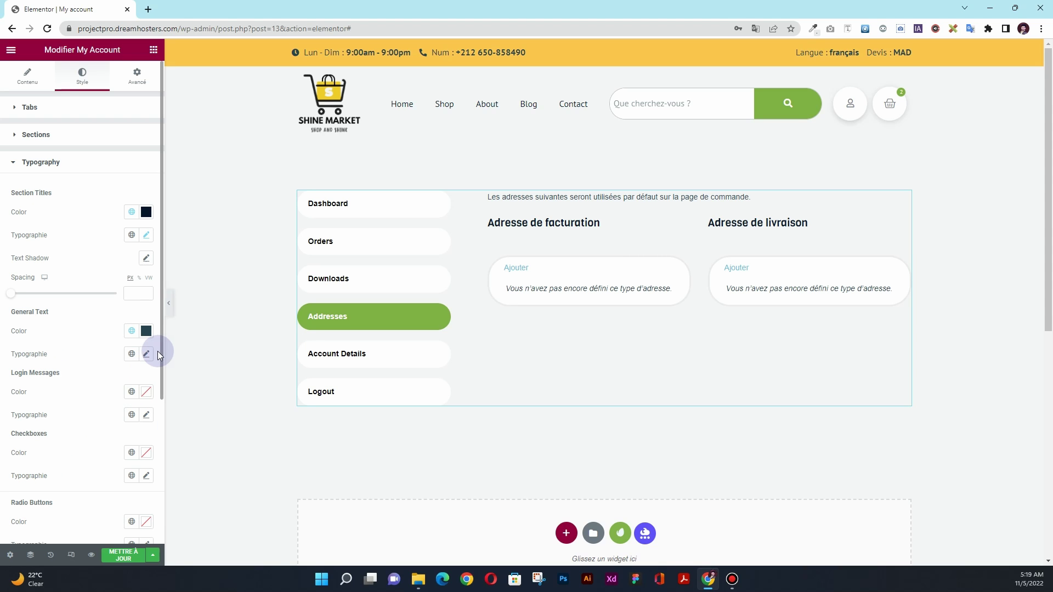
pyautogui.click(153, 357)
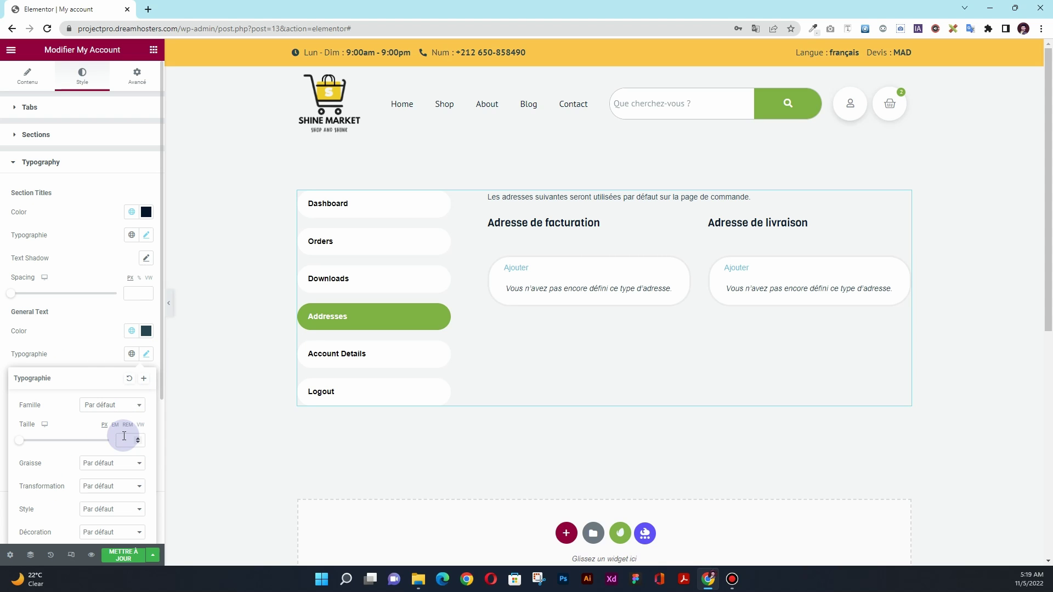
pyautogui.click(124, 439)
pyautogui.write('18')
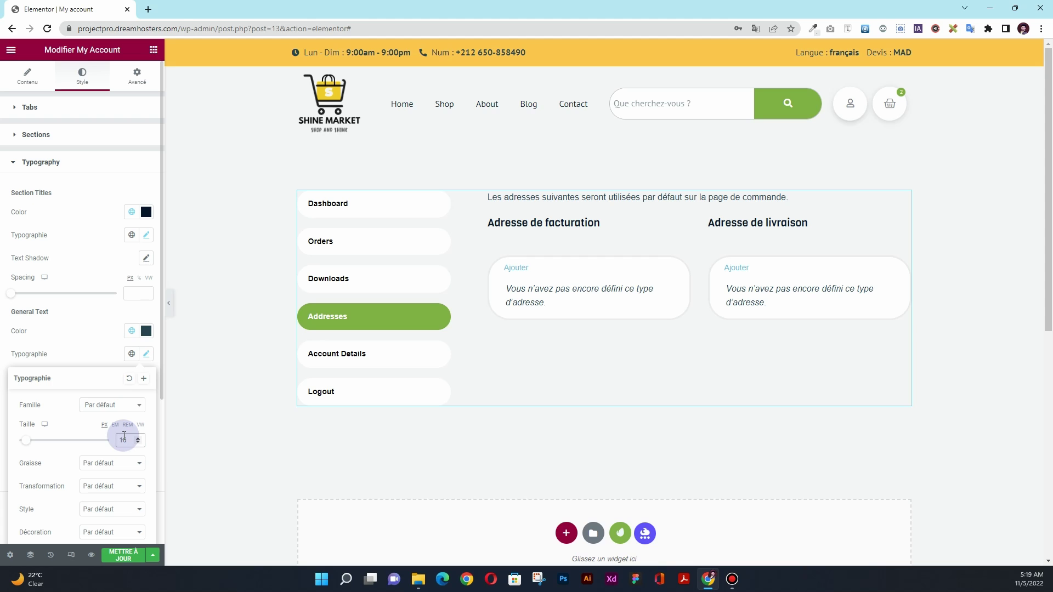
pyautogui.click(97, 343)
# Step: Set login messages to the Text colour
pyautogui.scroll(-1, 96, 384)
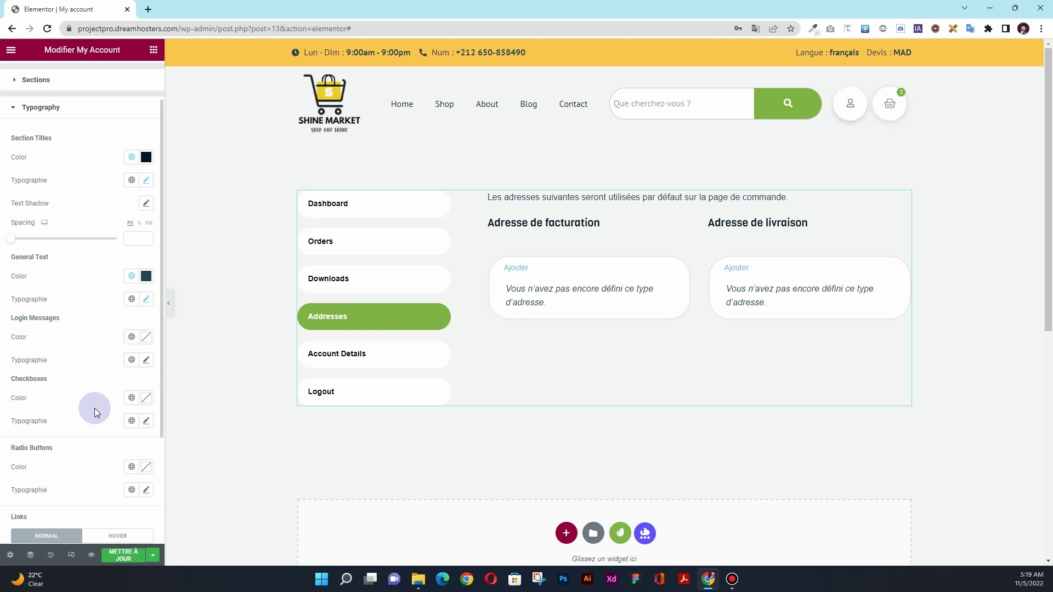
pyautogui.click(131, 338)
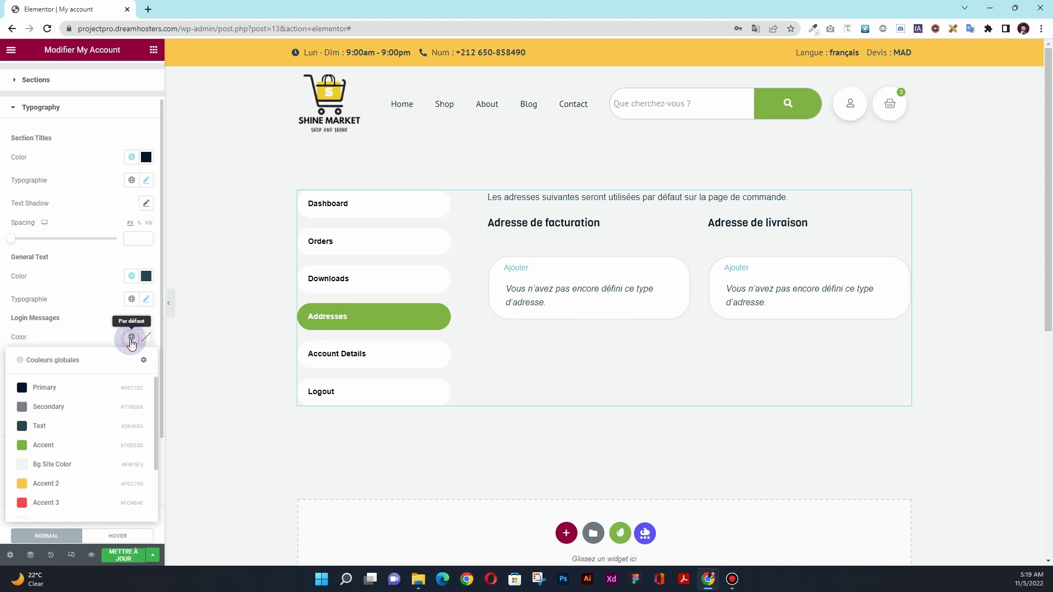
pyautogui.click(82, 426)
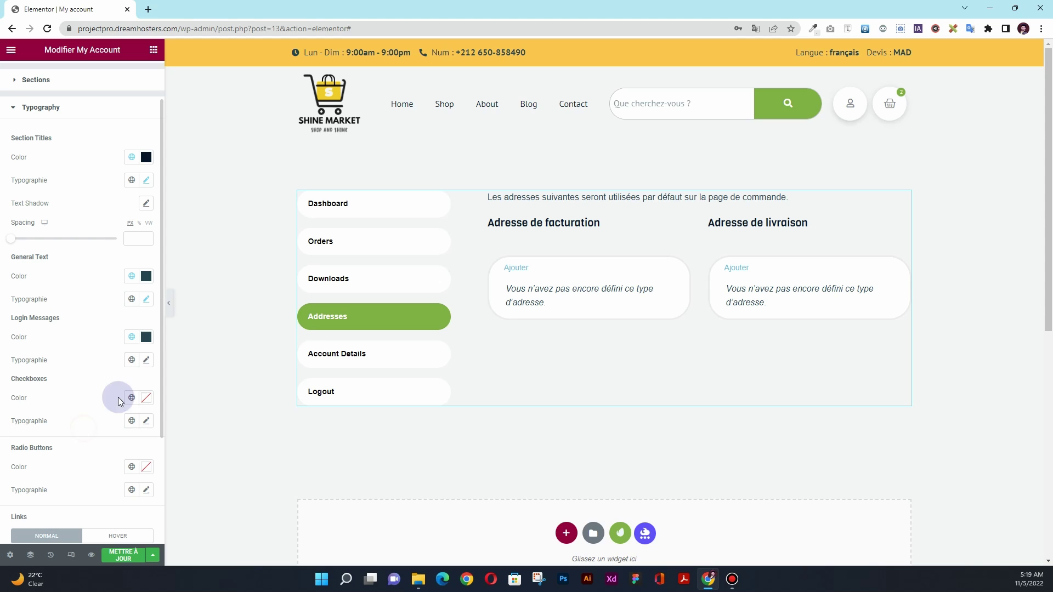
pyautogui.click(147, 362)
pyautogui.click(128, 448)
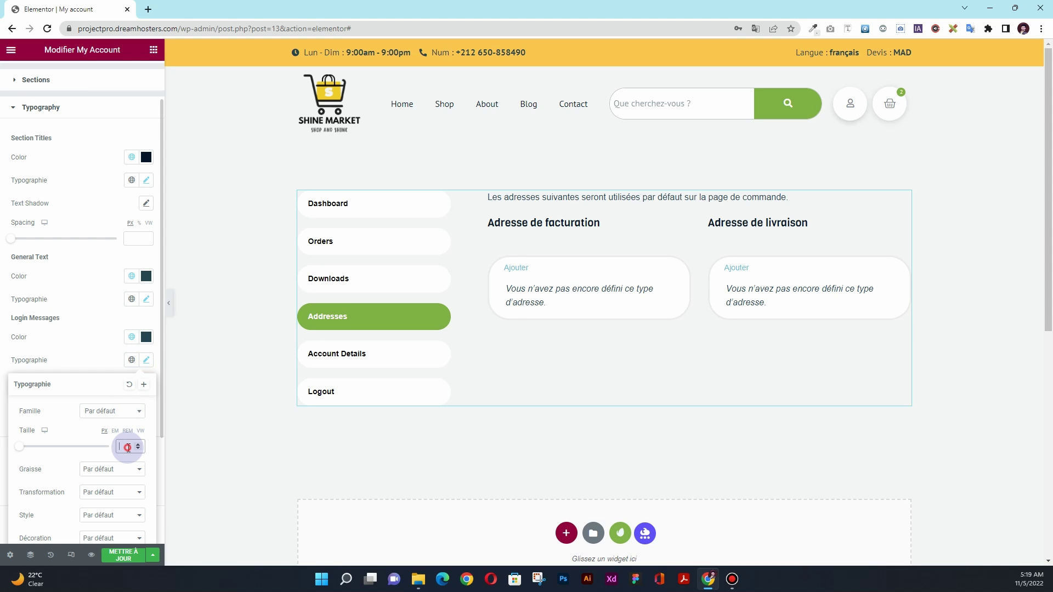
pyautogui.click(103, 353)
# Step: Preview the account details form and make checkboxes the Primary colour
pyautogui.scroll(-1, 105, 357)
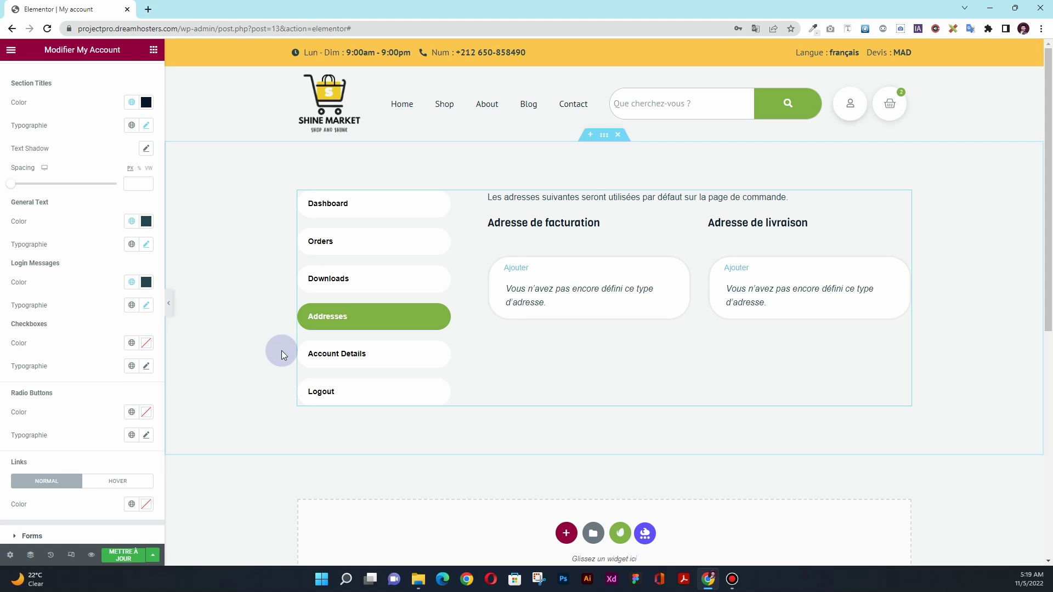
pyautogui.click(339, 354)
pyautogui.scroll(-3, 500, 362)
pyautogui.scroll(3, 501, 363)
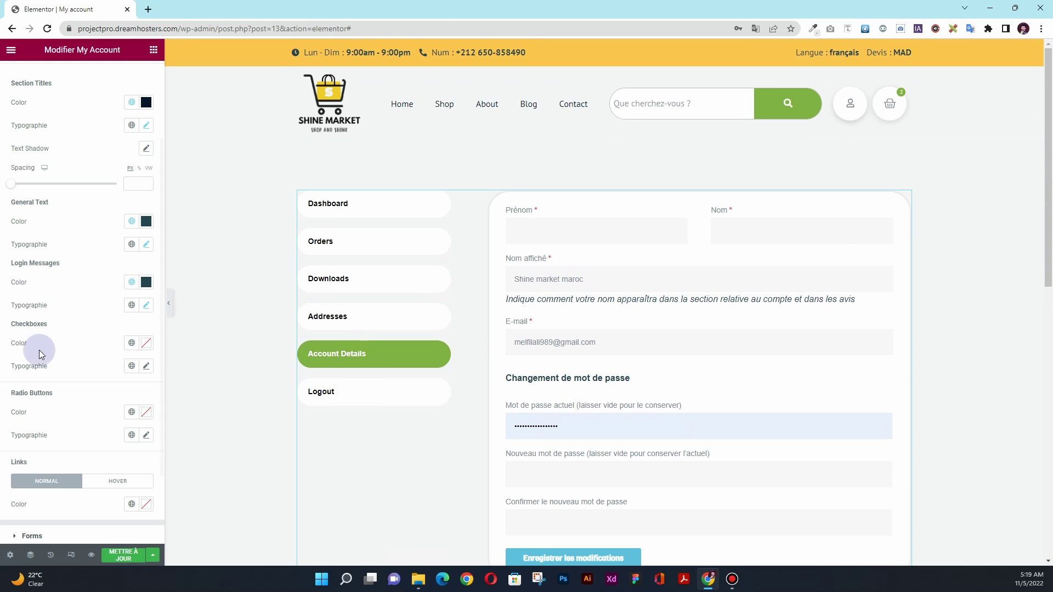
pyautogui.click(131, 343)
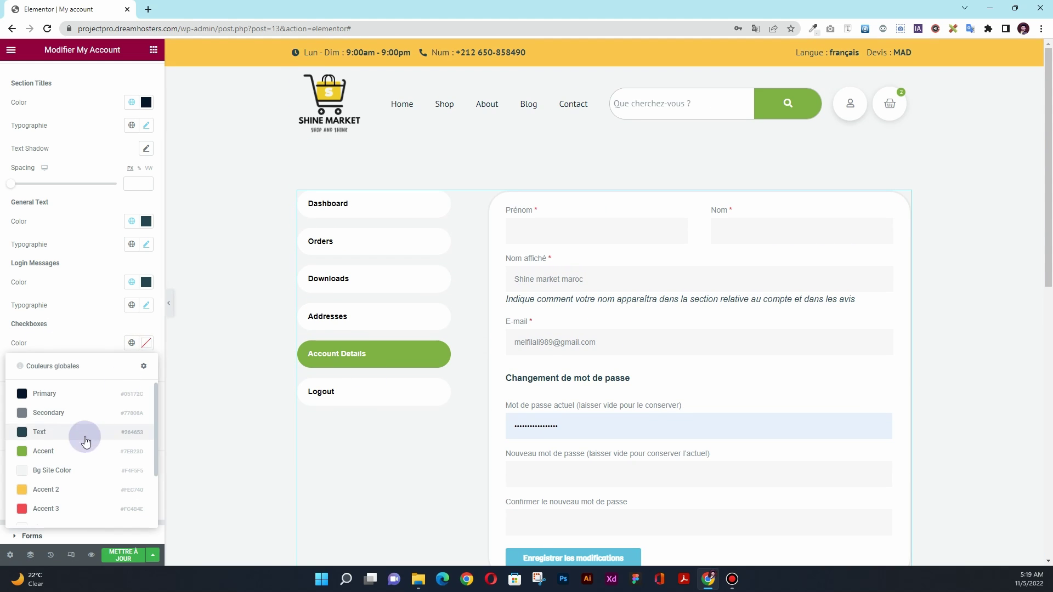
pyautogui.click(84, 394)
pyautogui.click(146, 366)
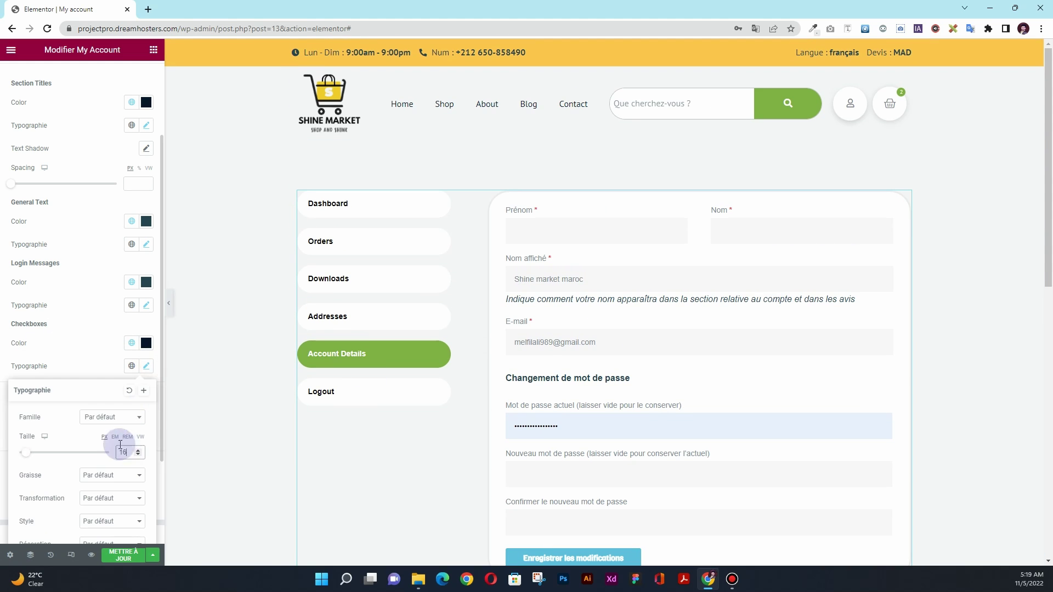
pyautogui.click(88, 344)
# Step: Make radio buttons the Primary colour with font size 16
pyautogui.scroll(-2, 90, 403)
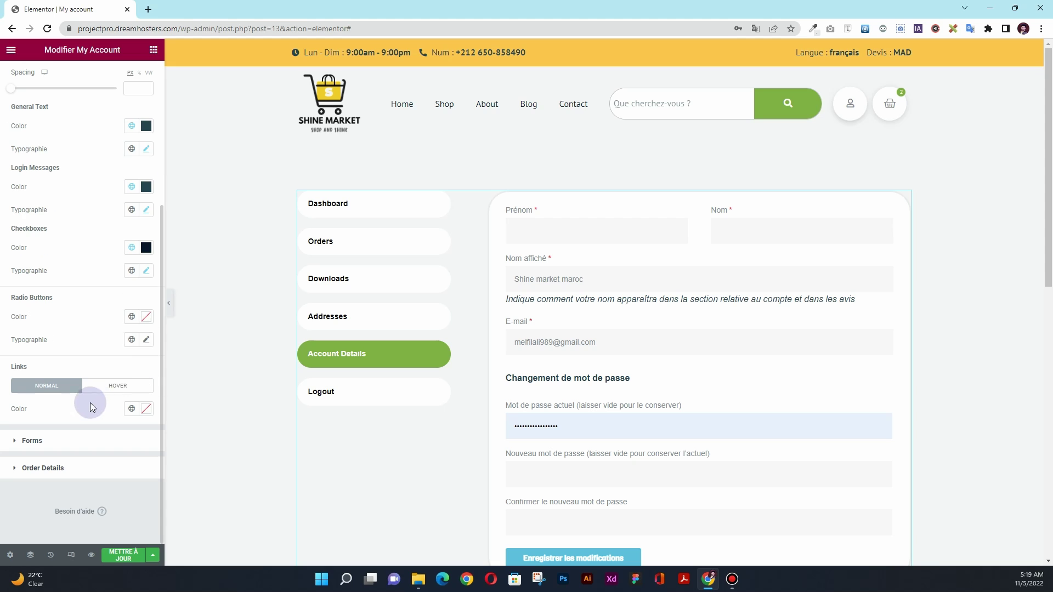
pyautogui.click(132, 318)
pyautogui.click(89, 367)
pyautogui.click(146, 339)
pyautogui.click(127, 426)
pyautogui.write('16')
pyautogui.click(69, 307)
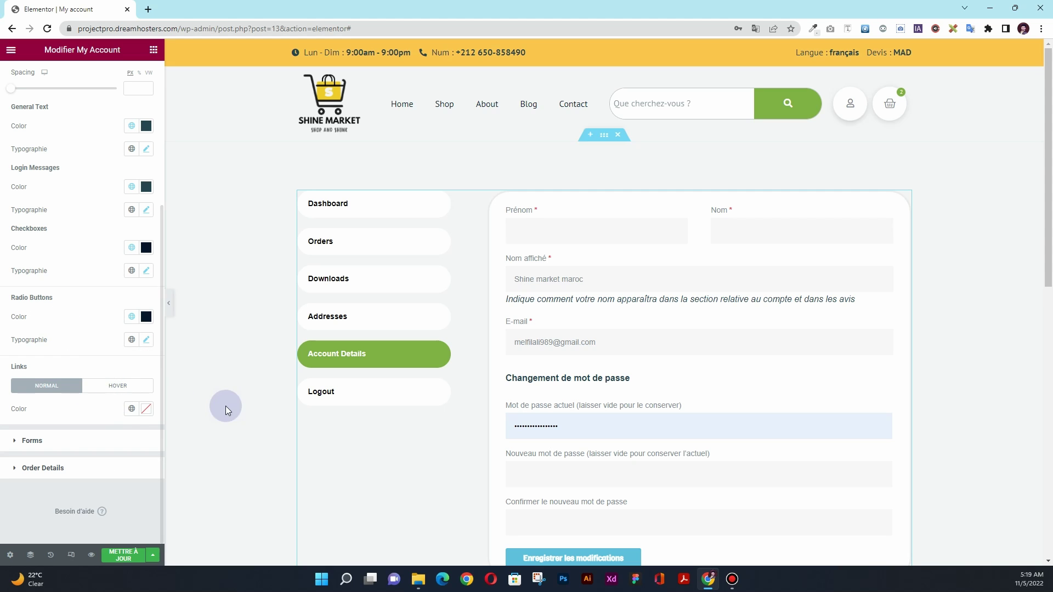
# Step: Make links red Accent 3, turning Primary on hover
pyautogui.click(133, 410)
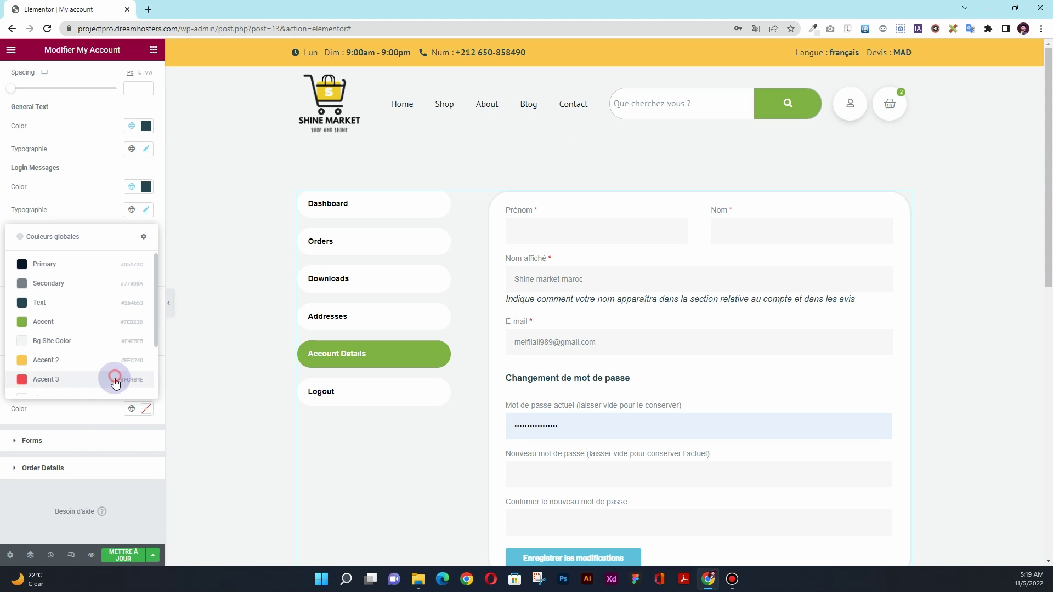
pyautogui.click(110, 378)
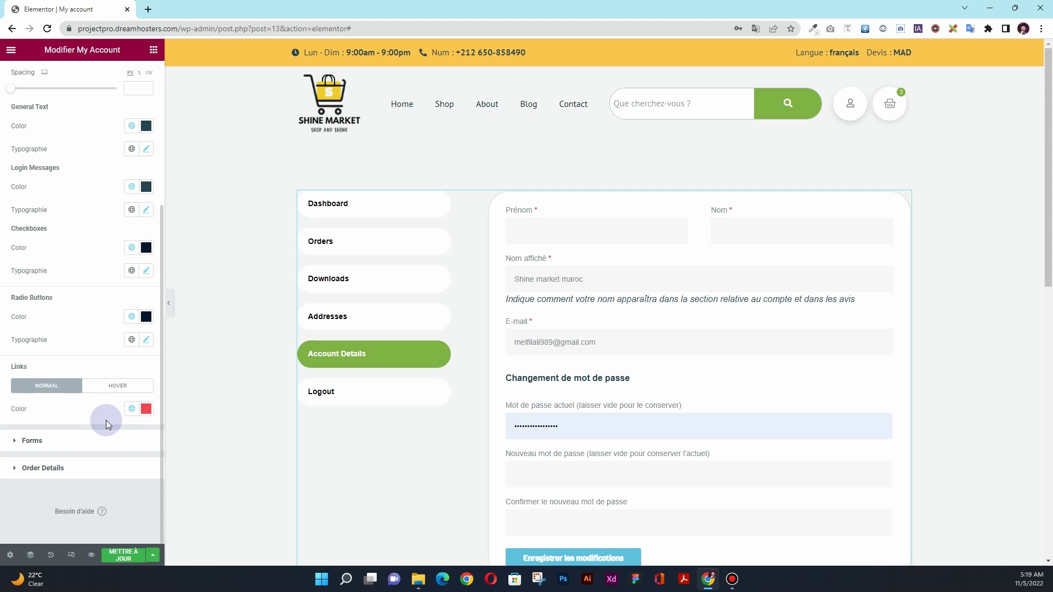
pyautogui.click(357, 322)
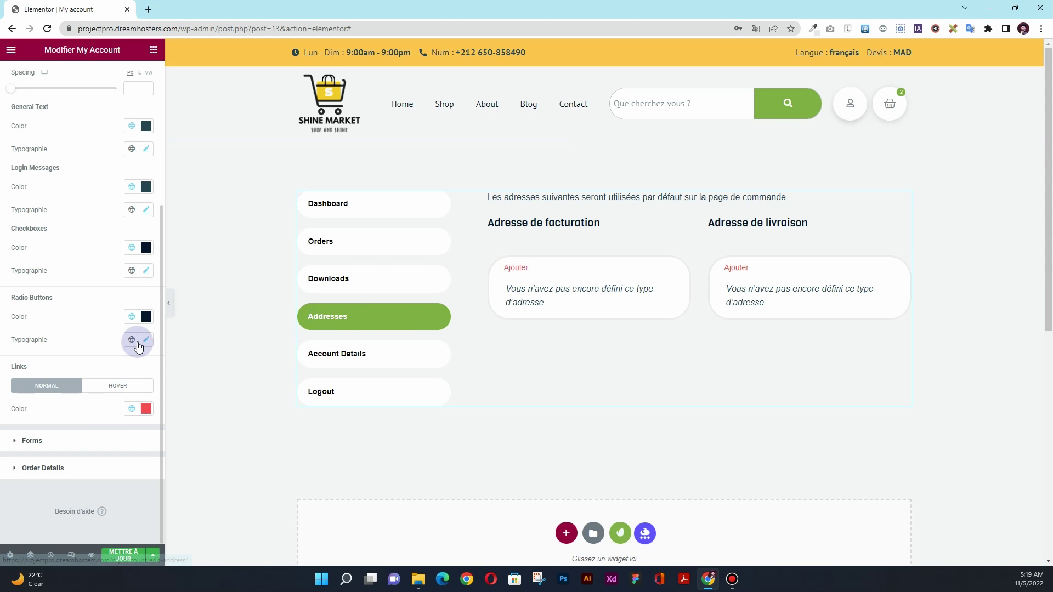
pyautogui.click(129, 385)
pyautogui.click(132, 409)
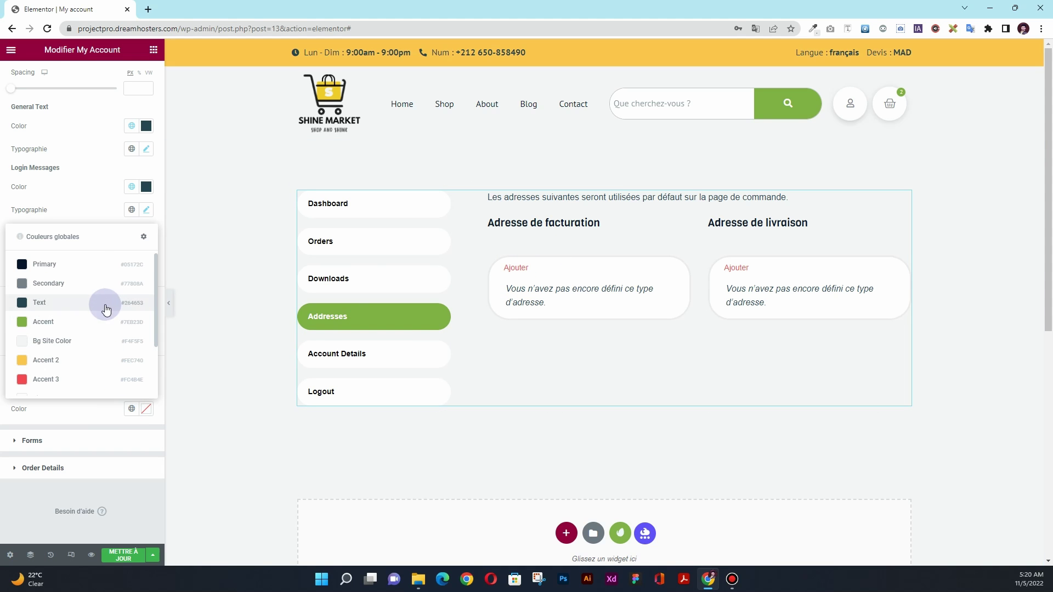
pyautogui.click(101, 267)
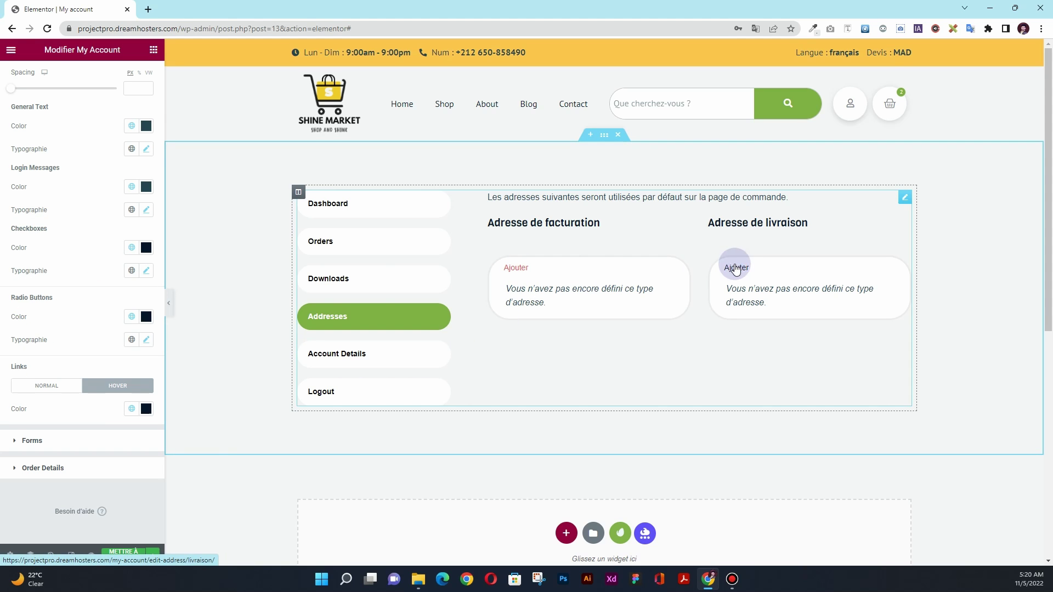
# Step: Space the form rows 20 apart and make the labels the Primary colour at size 16
pyautogui.click(65, 440)
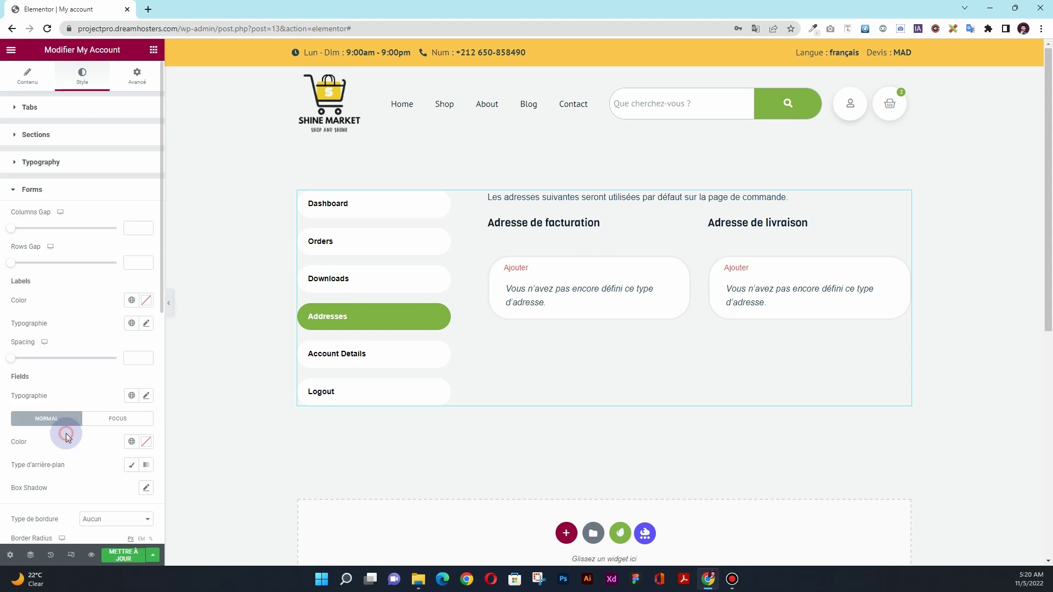
pyautogui.click(318, 356)
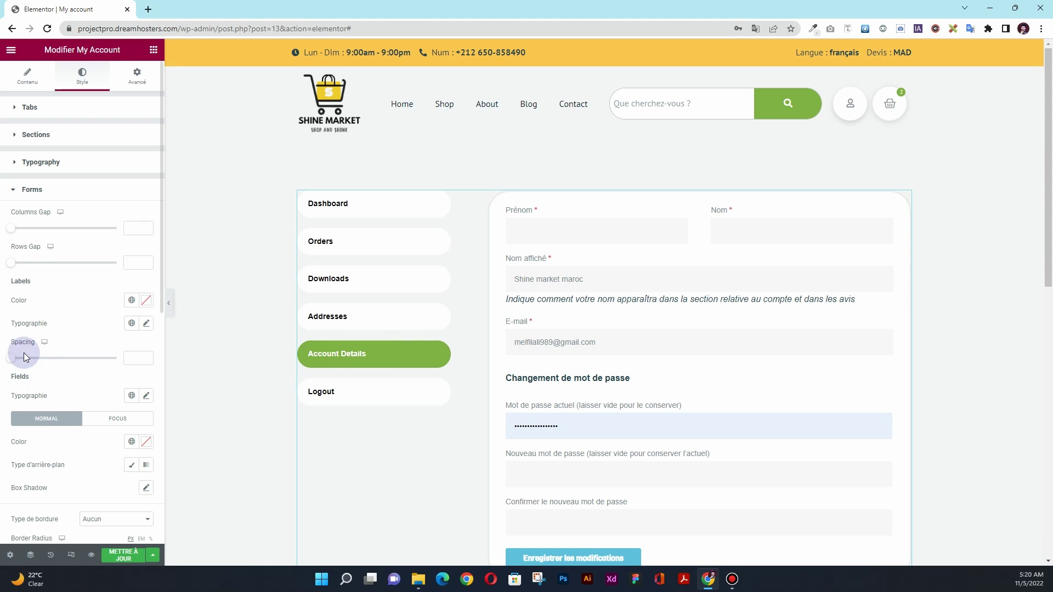
pyautogui.moveTo(13, 266); pyautogui.dragTo(47, 266)
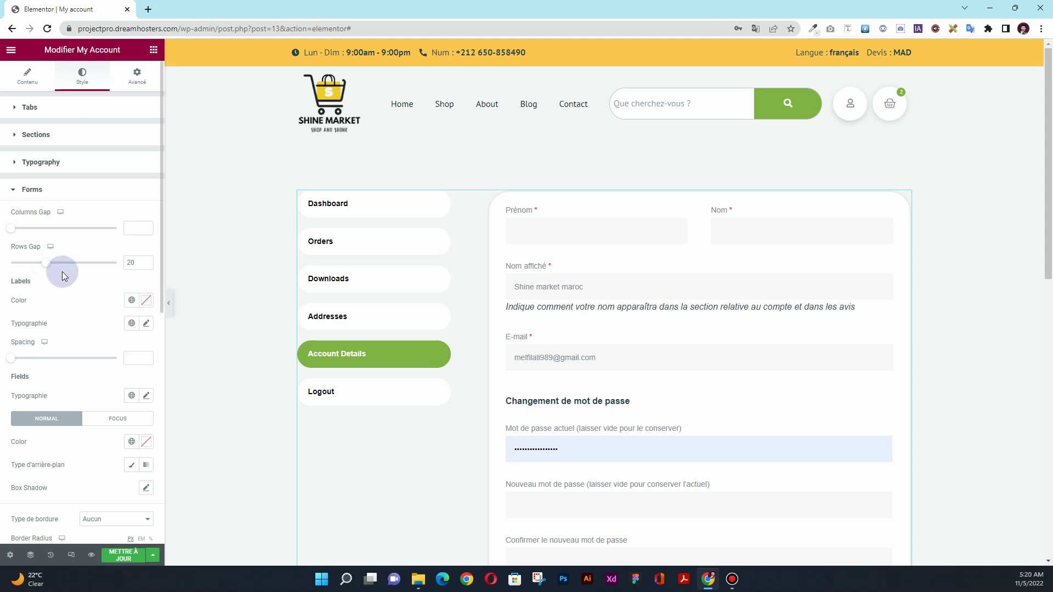
pyautogui.click(133, 301)
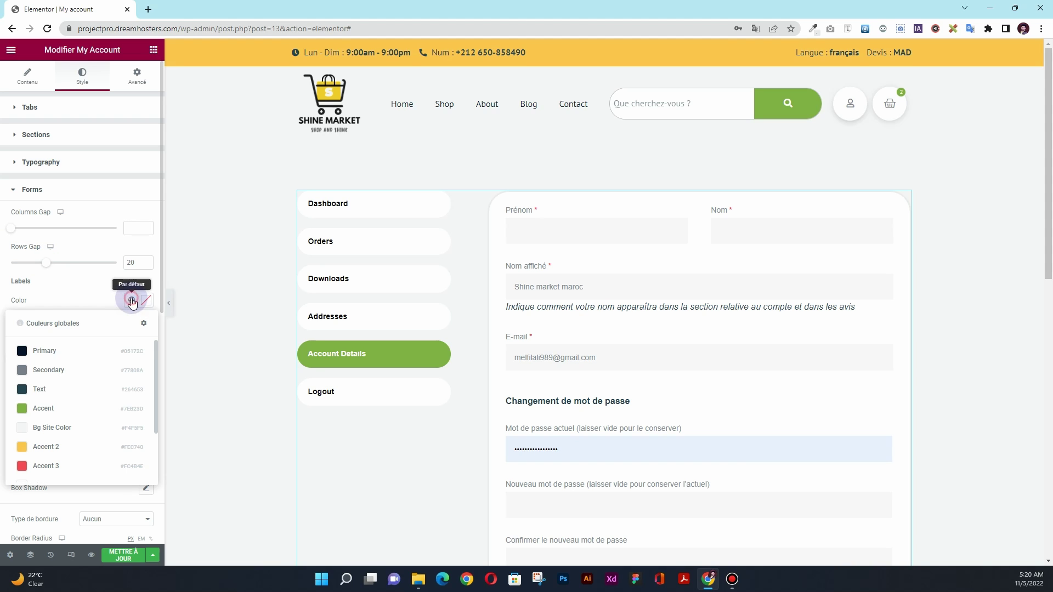
pyautogui.click(108, 355)
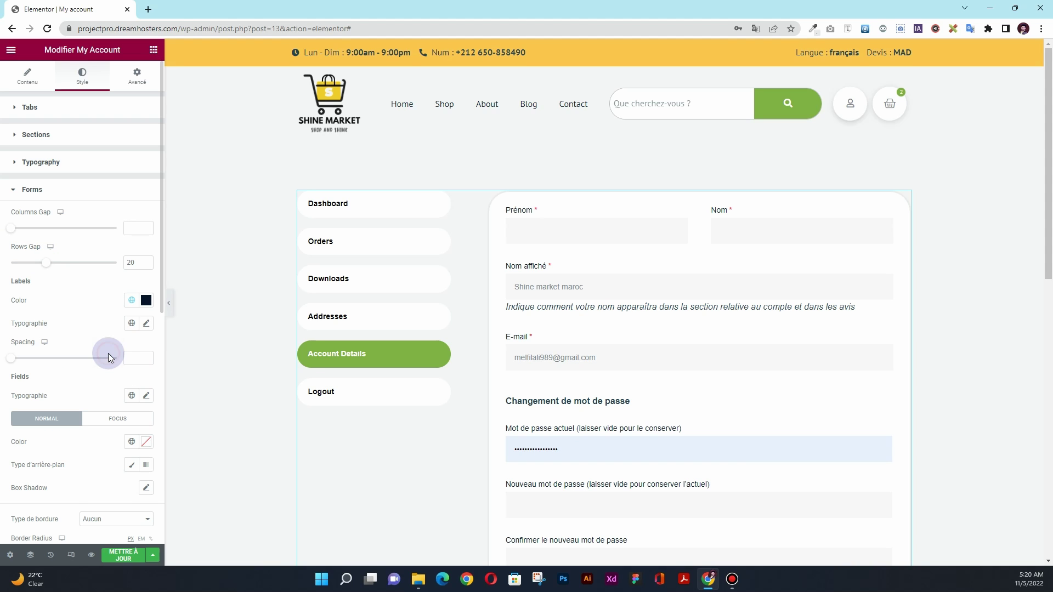
pyautogui.click(147, 324)
pyautogui.write('16')
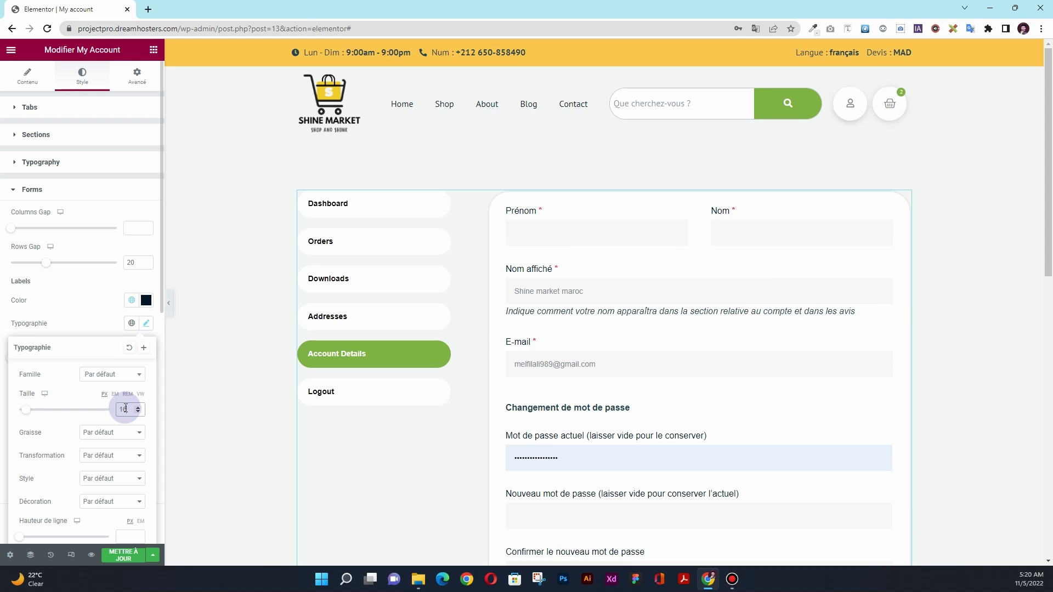
pyautogui.click(87, 323)
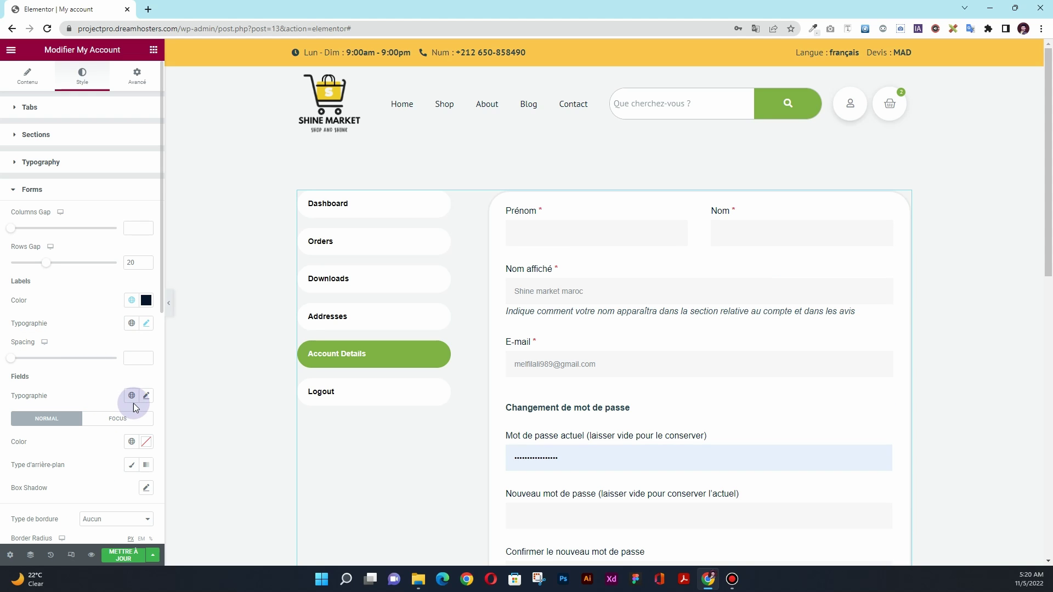
# Step: Give the form fields the Text colour, size 16 text and a 40 border radius
pyautogui.scroll(-1, 126, 392)
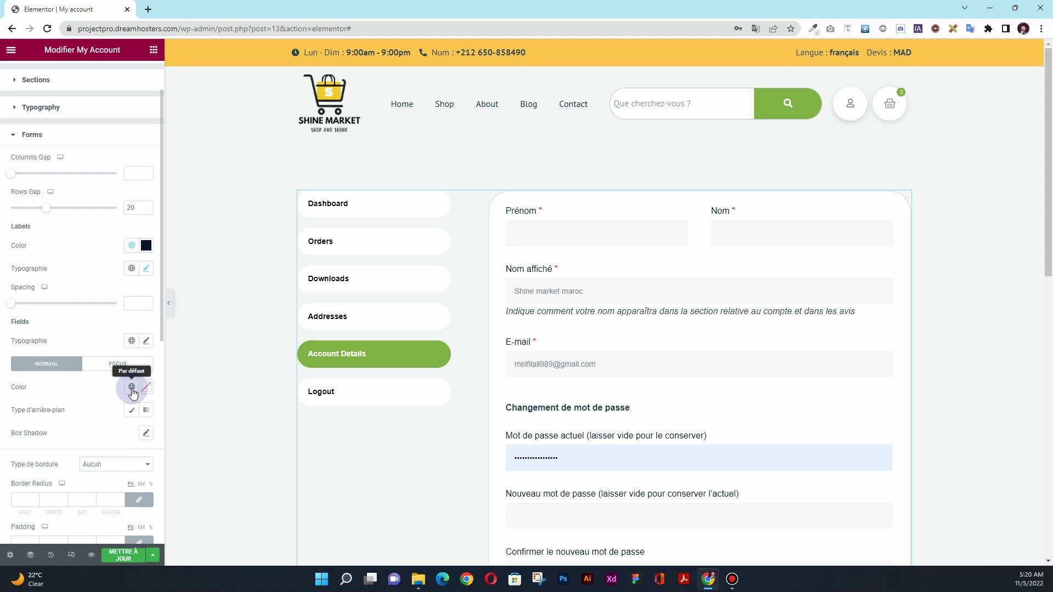
pyautogui.click(132, 387)
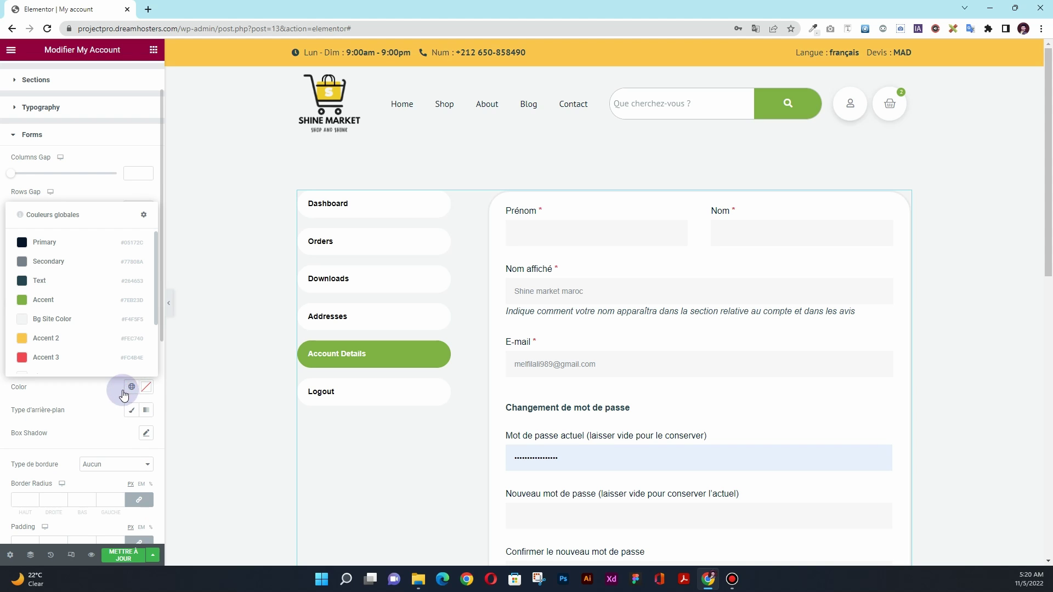
pyautogui.click(83, 280)
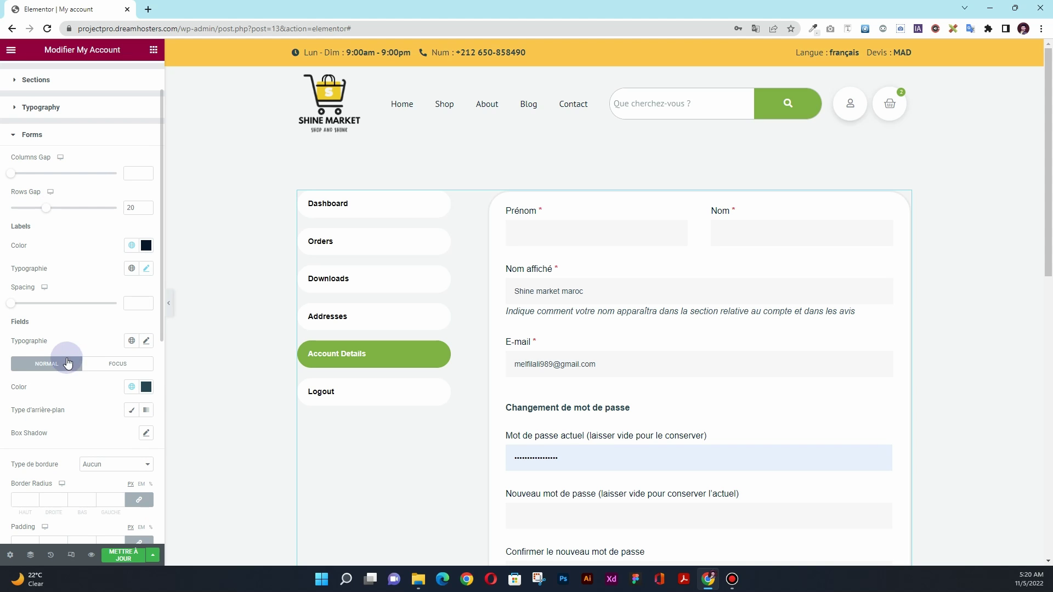
pyautogui.click(146, 340)
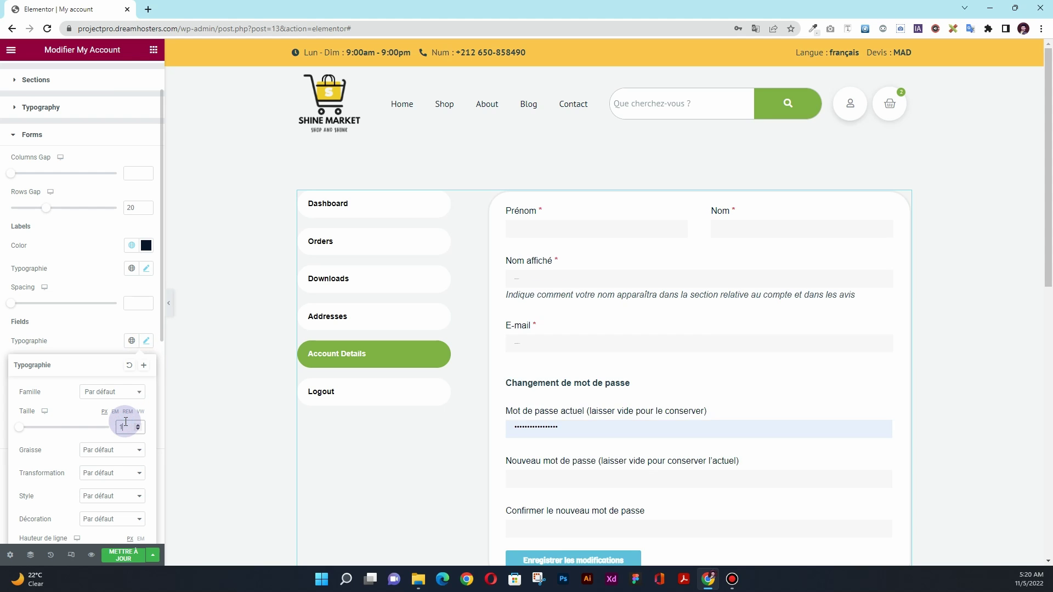
pyautogui.click(123, 427)
pyautogui.click(95, 331)
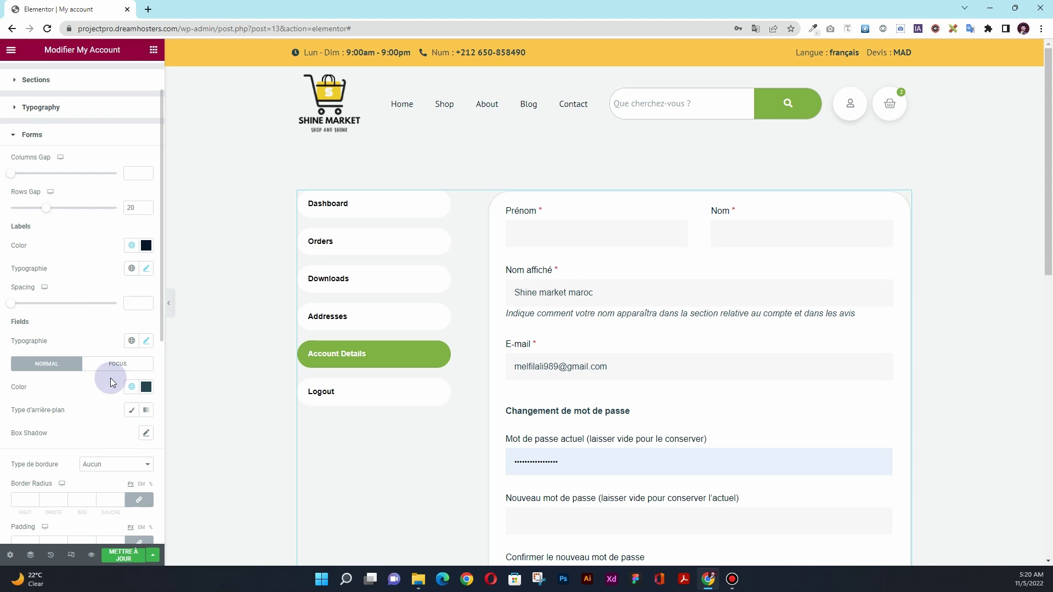
pyautogui.scroll(-1, 113, 419)
pyautogui.click(20, 444)
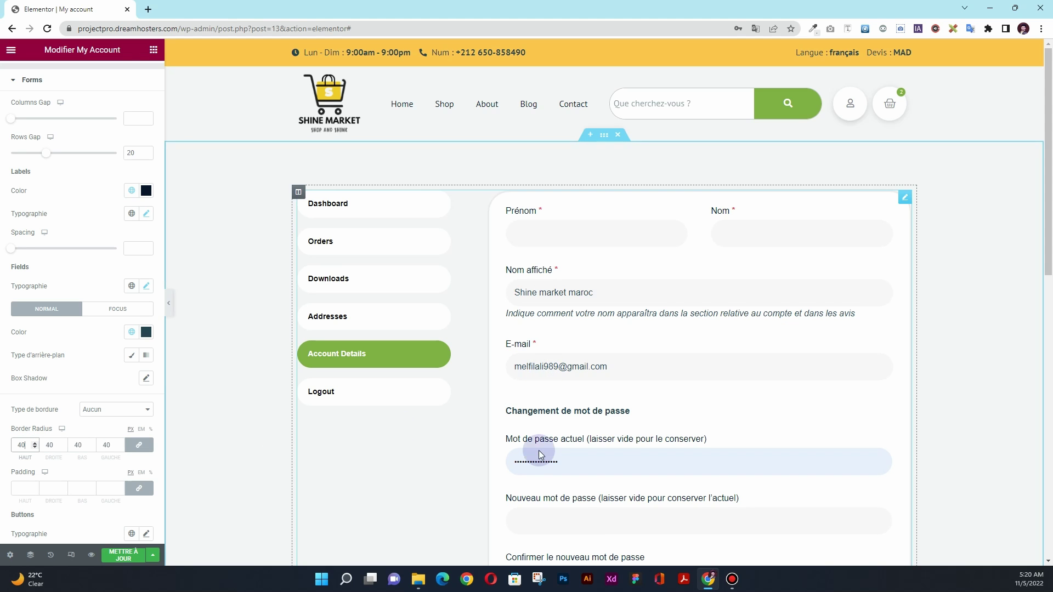
pyautogui.scroll(-3, 536, 451)
pyautogui.scroll(-4, 16, 438)
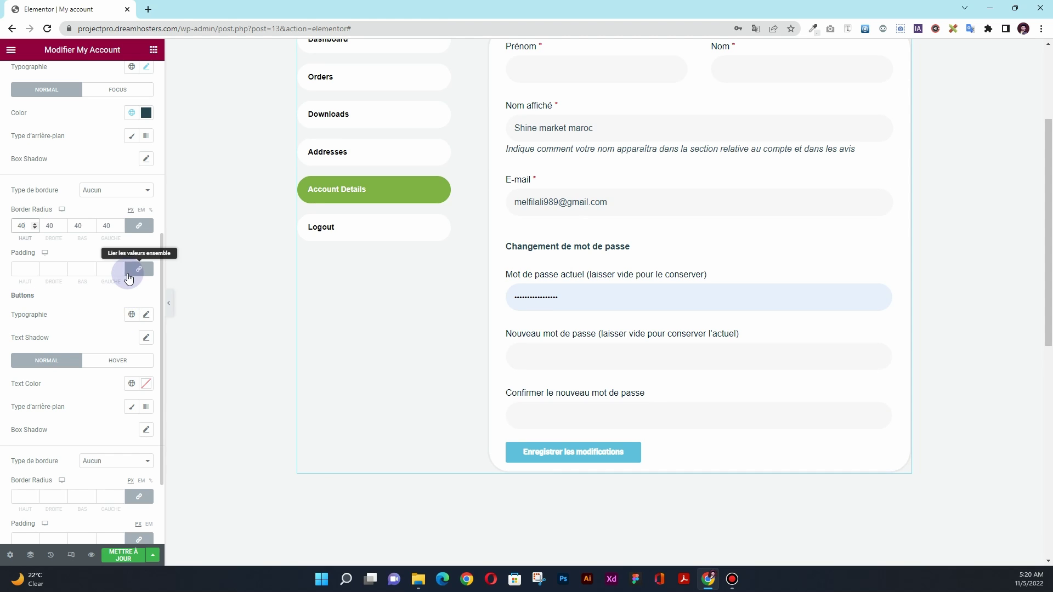
# Step: Give the buttons a classic green Accent background and the Accent global font
pyautogui.click(129, 411)
pyautogui.scroll(-2, 110, 429)
pyautogui.click(131, 320)
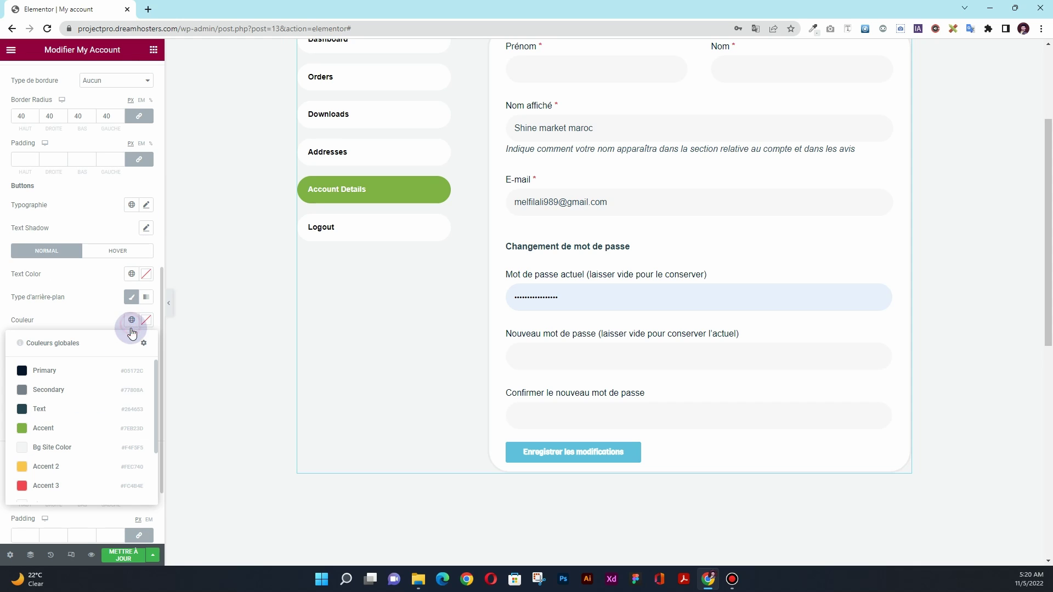
pyautogui.click(87, 431)
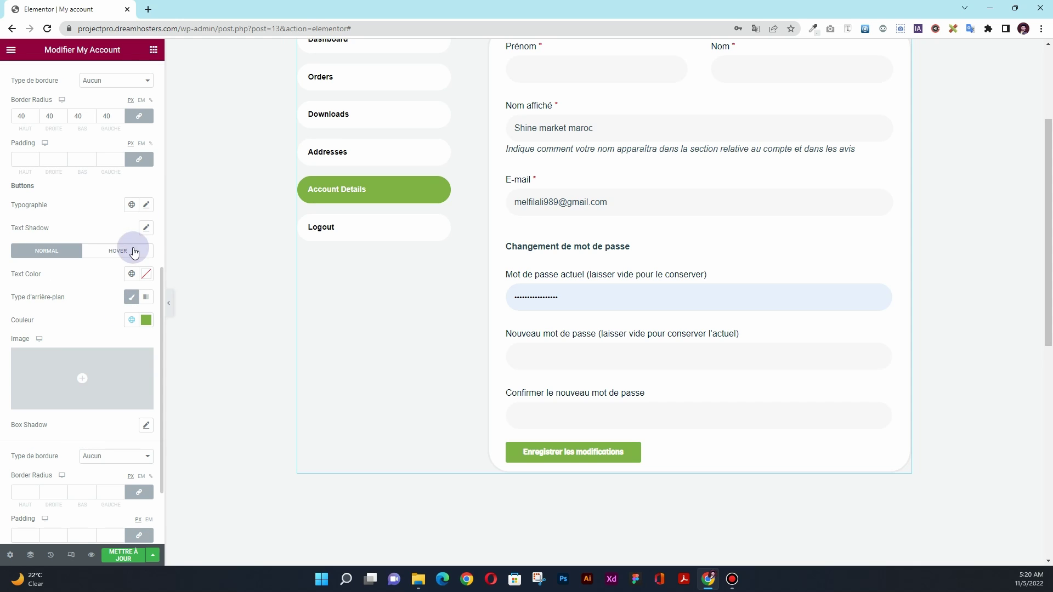
pyautogui.click(132, 205)
pyautogui.click(82, 303)
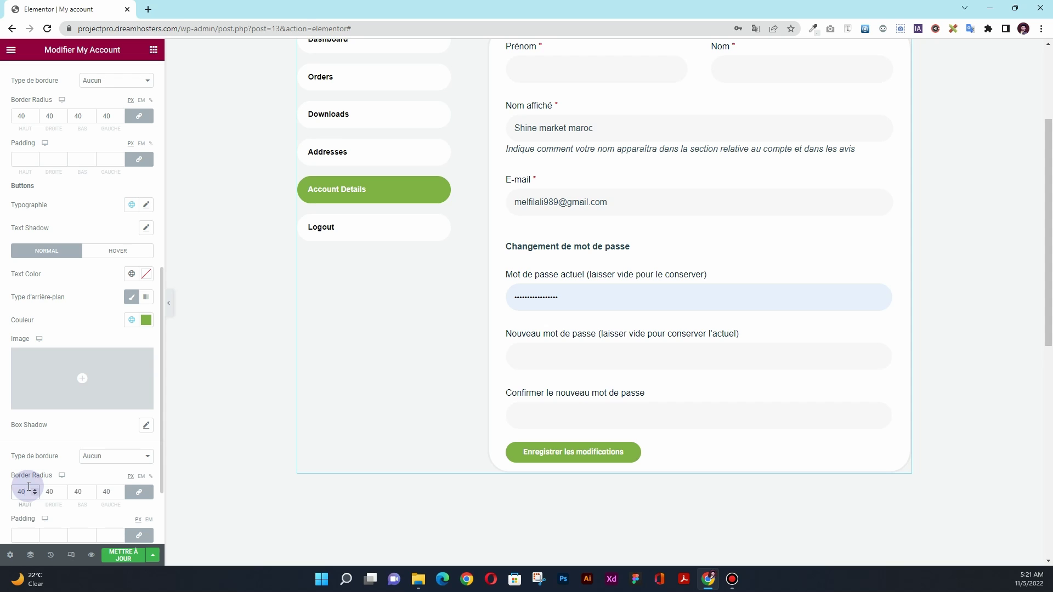
# Step: Make the button hover state a red Accent 3 background with white #FFFFFF text
pyautogui.click(104, 251)
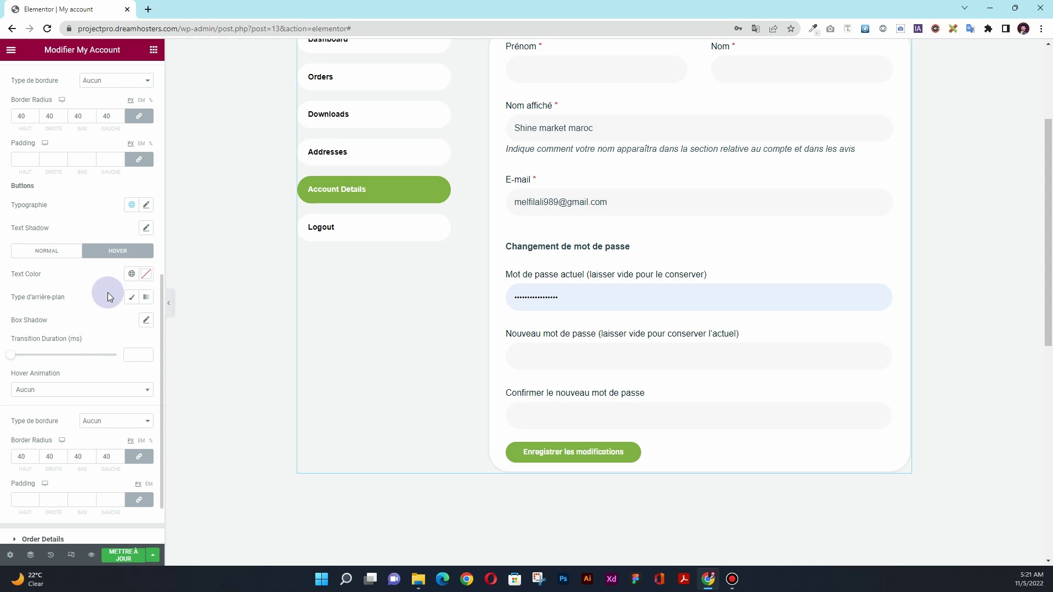
pyautogui.click(131, 297)
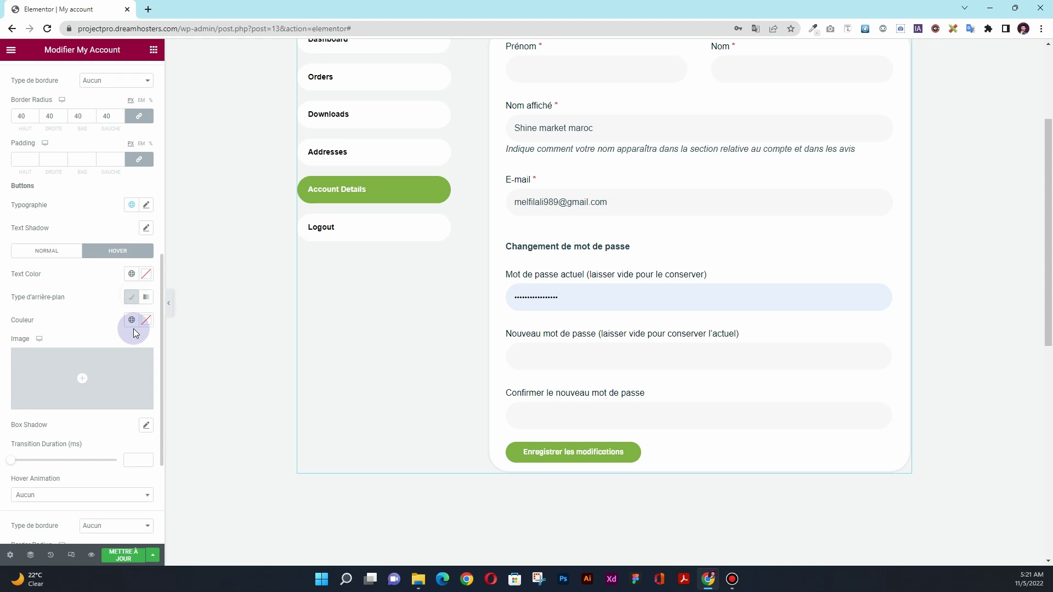
pyautogui.click(132, 320)
pyautogui.click(66, 484)
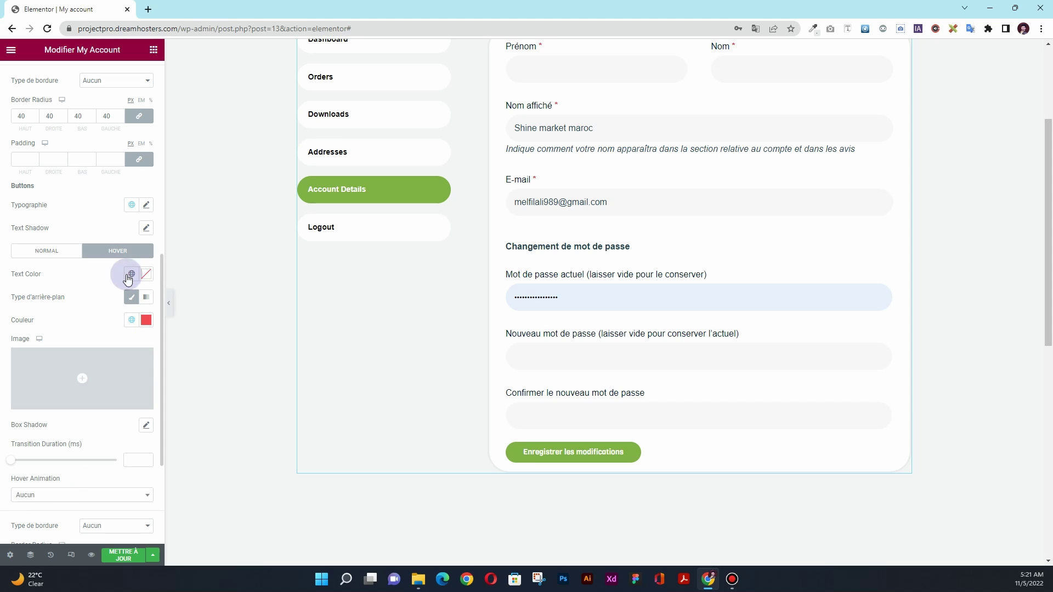
pyautogui.click(146, 273)
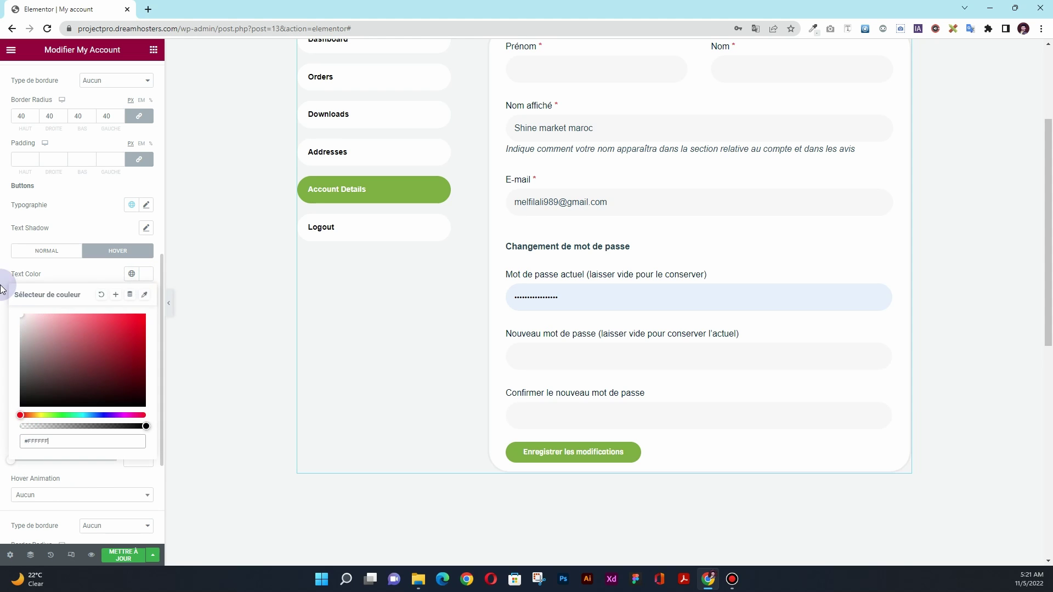
pyautogui.click(547, 463)
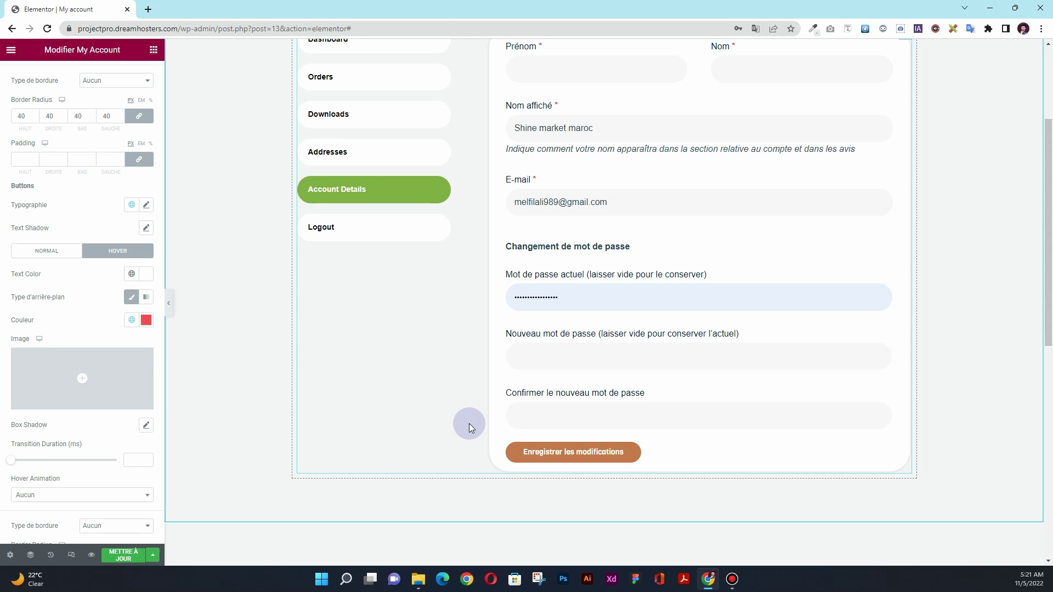
pyautogui.scroll(3, 470, 422)
# Step: Trim the editor path from the address after .com and load the Shine Market home page
pyautogui.scroll(-3, 33, 362)
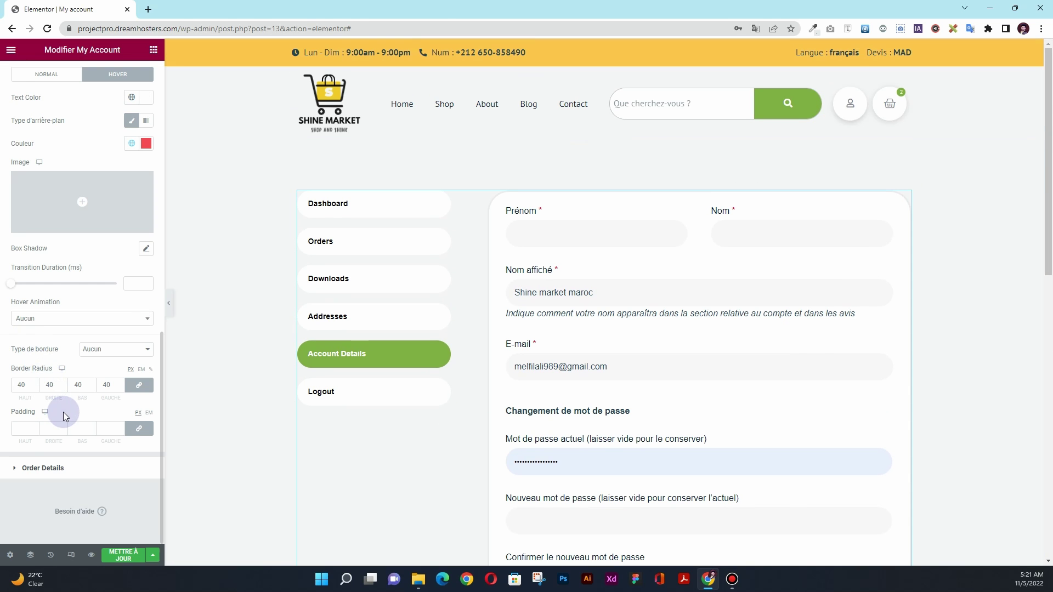
pyautogui.scroll(10, 64, 412)
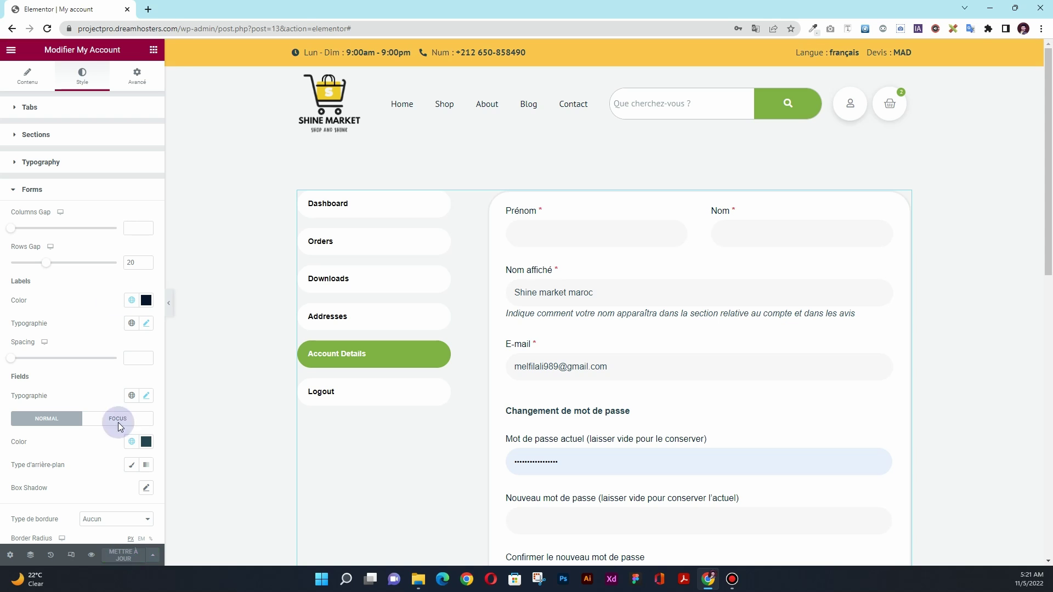
pyautogui.moveTo(369, 28); pyautogui.dragTo(179, 28)
pyautogui.press('BackSpace')
pyautogui.press('Return')
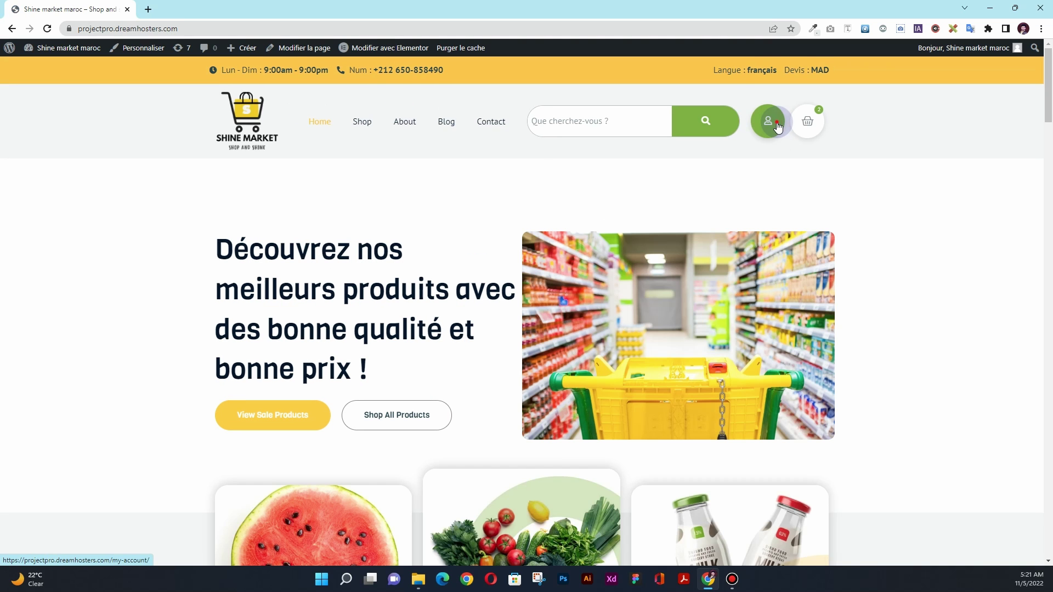
# Step: Open My Account on the live site and check the Orders and Account Details tabs
pyautogui.click(777, 125)
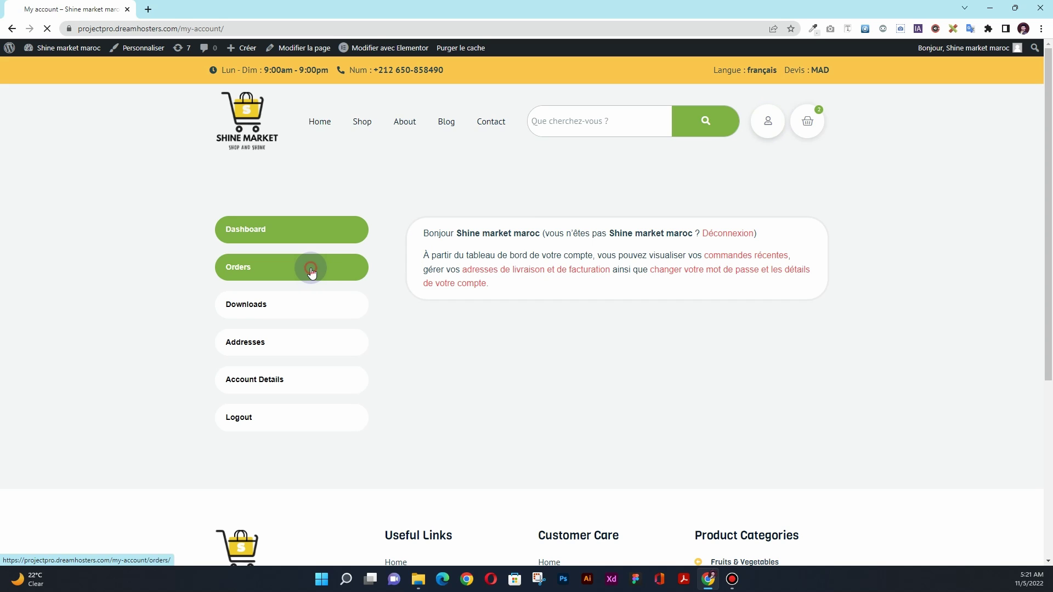
pyautogui.click(311, 272)
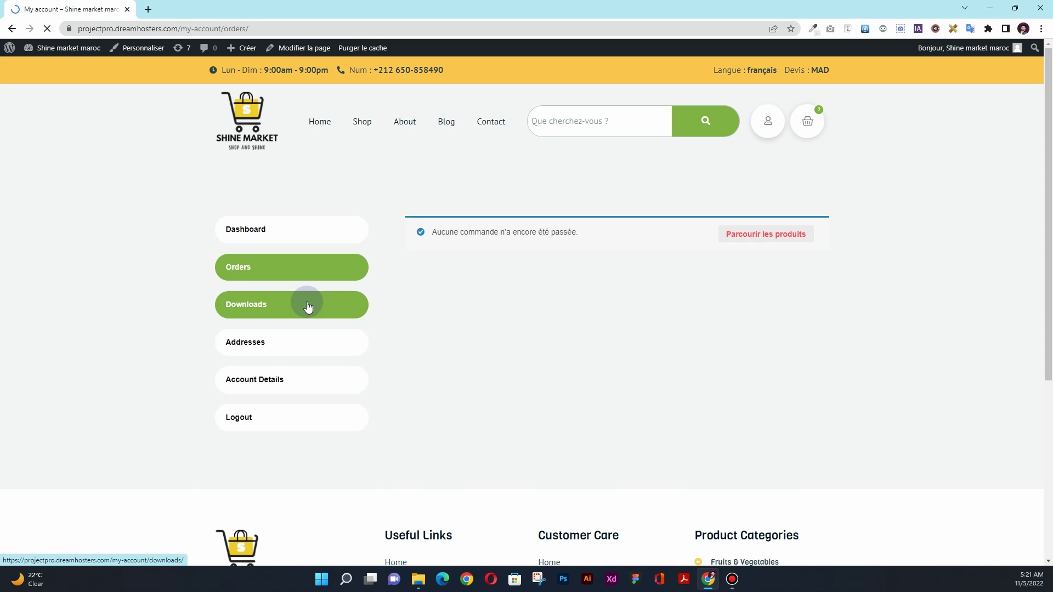
pyautogui.click(287, 378)
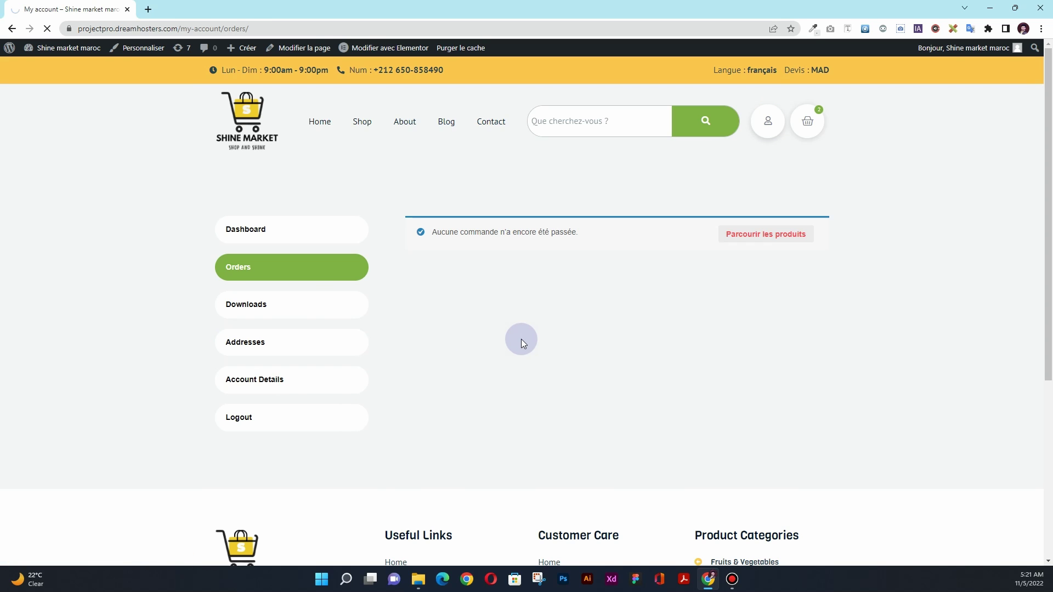
pyautogui.scroll(-9, 545, 315)
pyautogui.scroll(10, 545, 318)
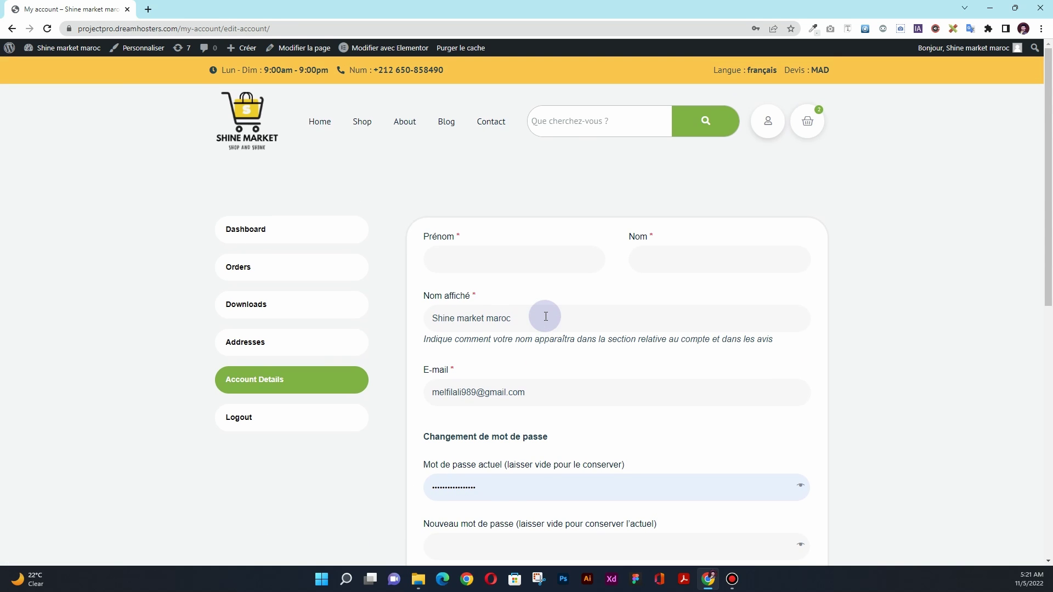